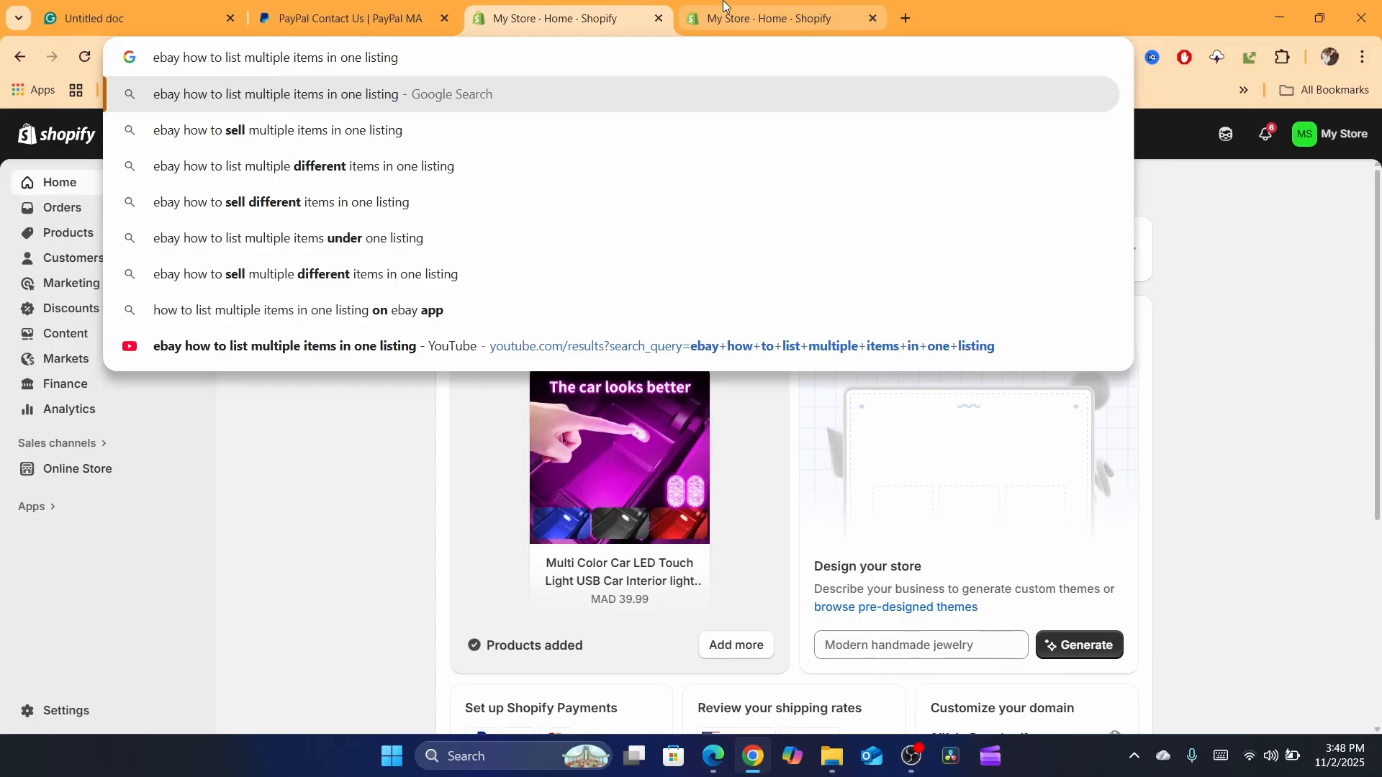
# Step: Search the web for "ebay" and open the eBay site from the results
pyautogui.click(692, 63)
pyautogui.write('eba')
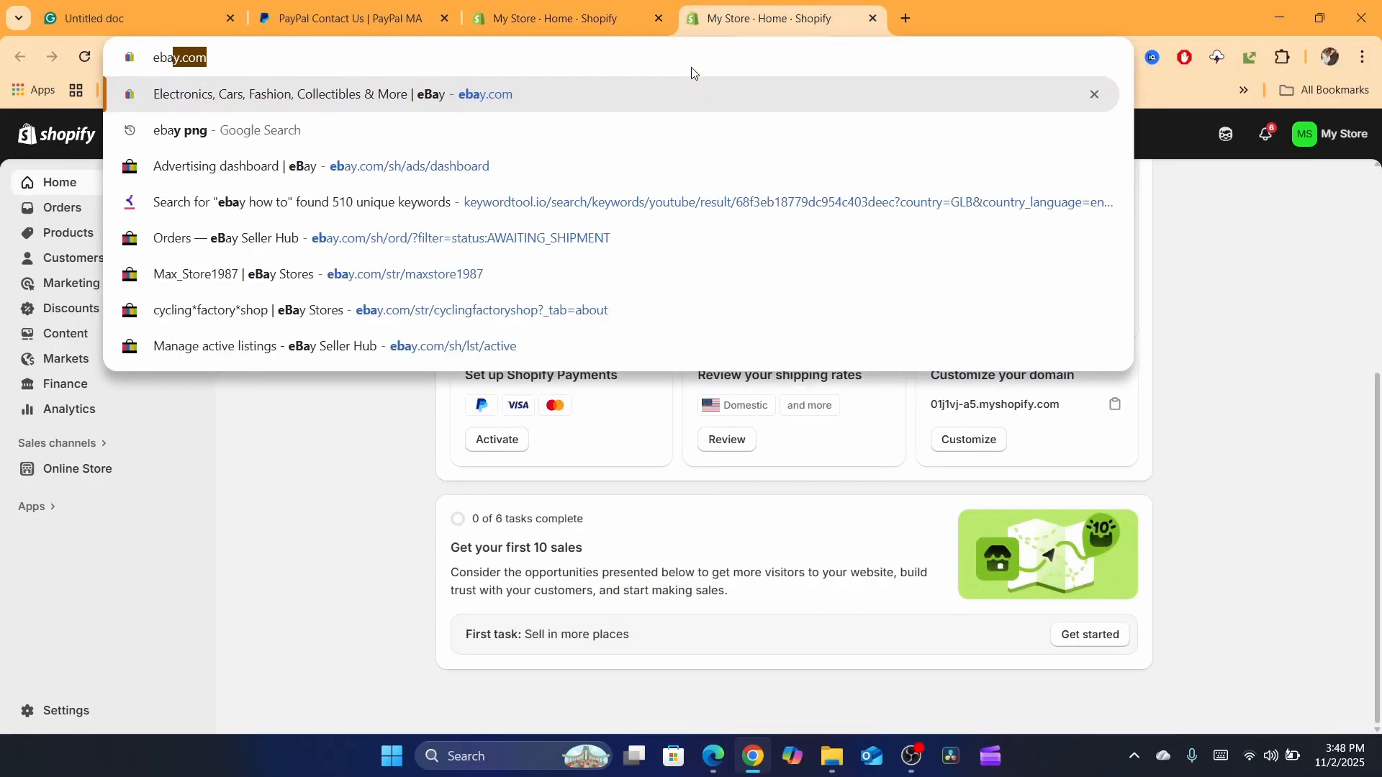
pyautogui.write('y')
pyautogui.press('Delete')
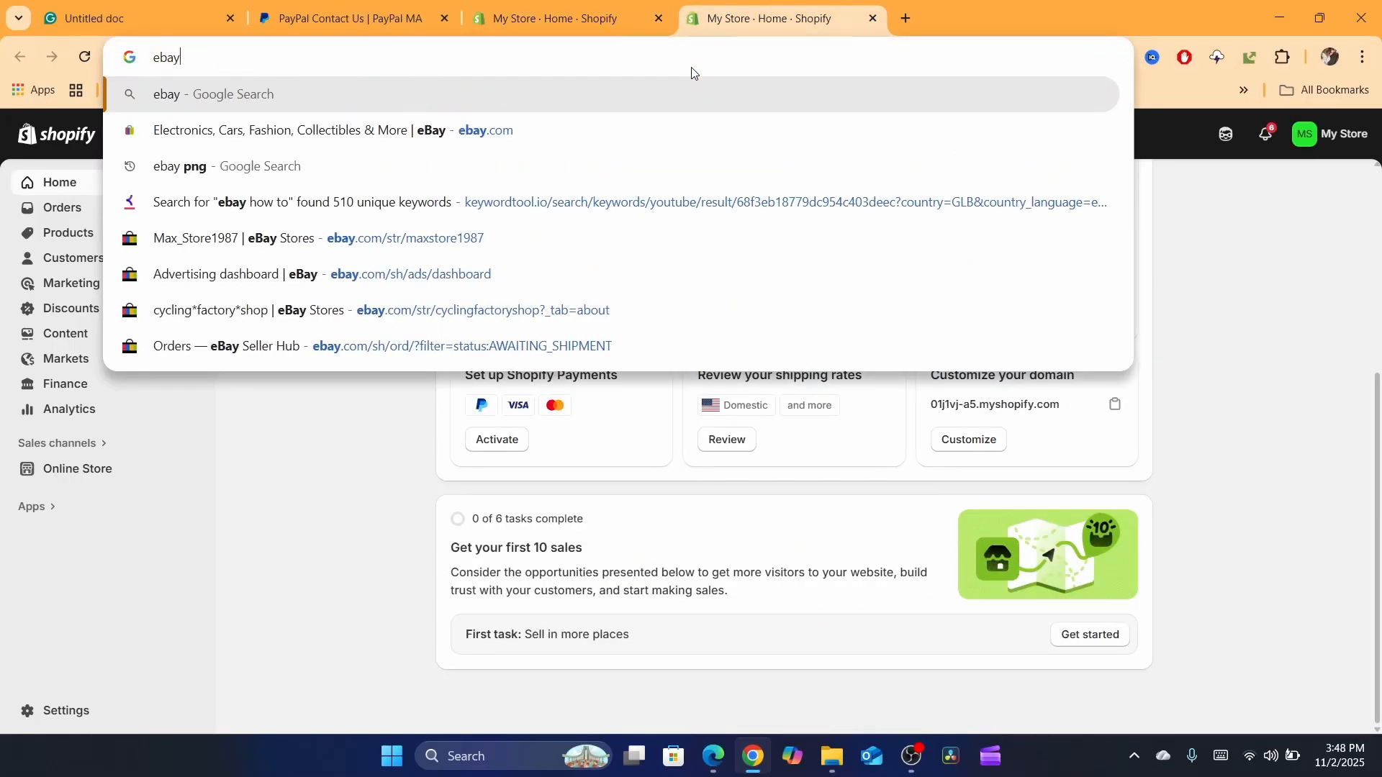
pyautogui.press('Return')
pyautogui.click(395, 309)
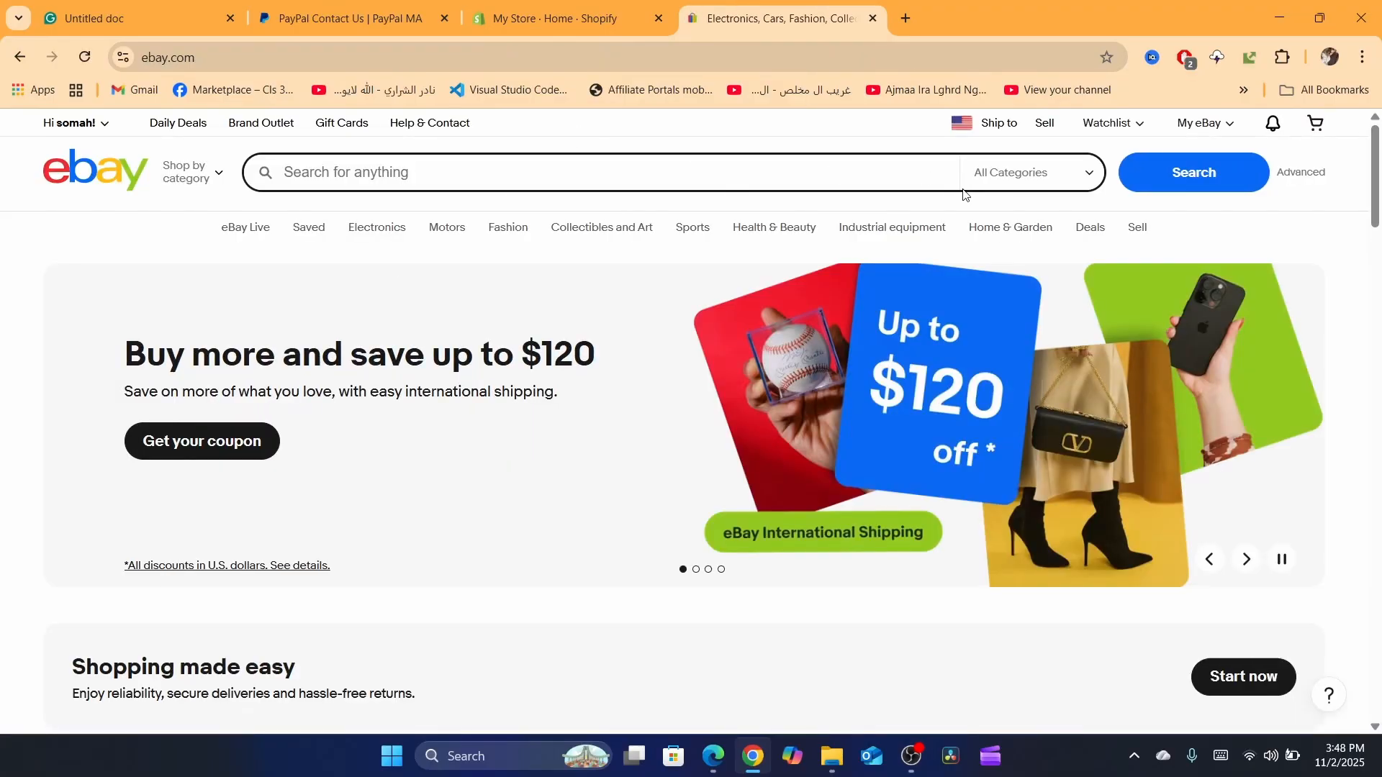
# Step: Start creating a new listing from the selling area and search the item catalog for "test"
pyautogui.click(1045, 129)
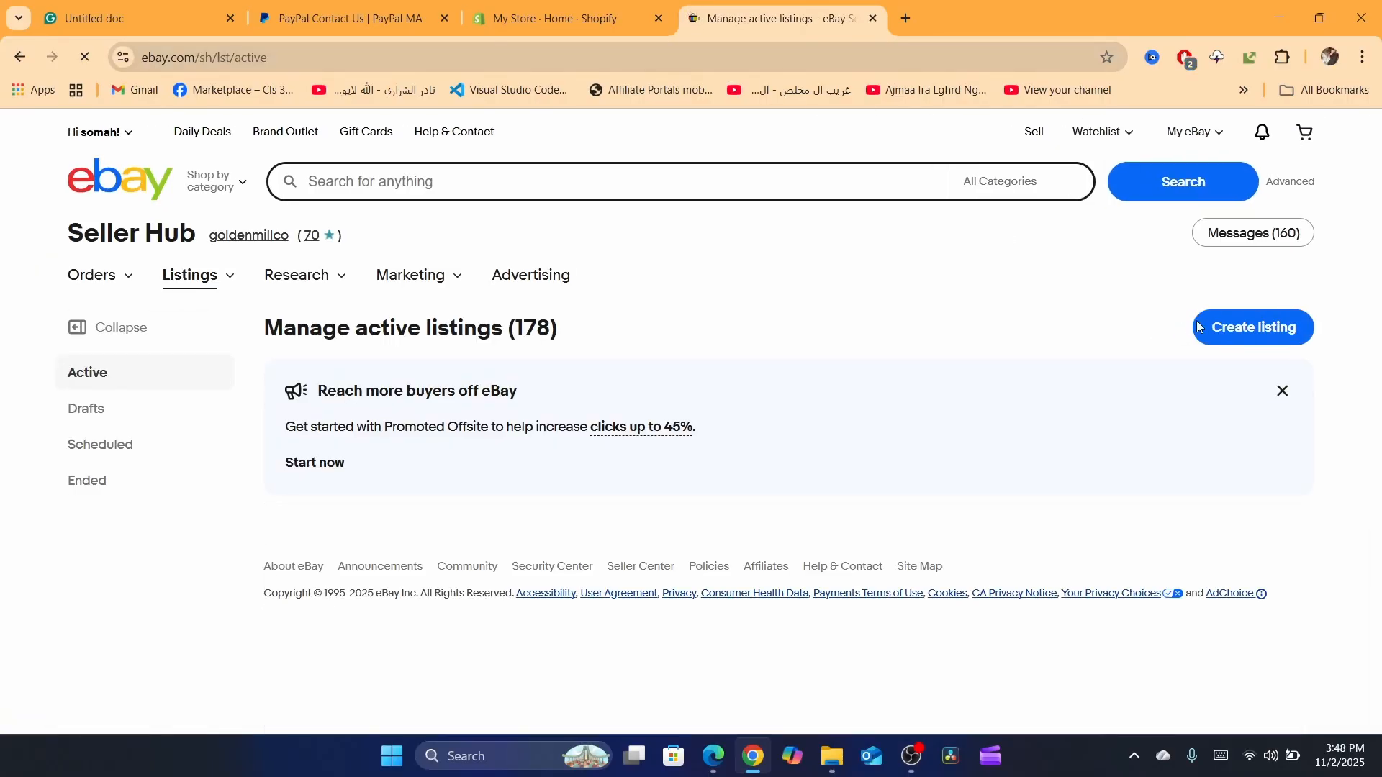
pyautogui.click(1228, 324)
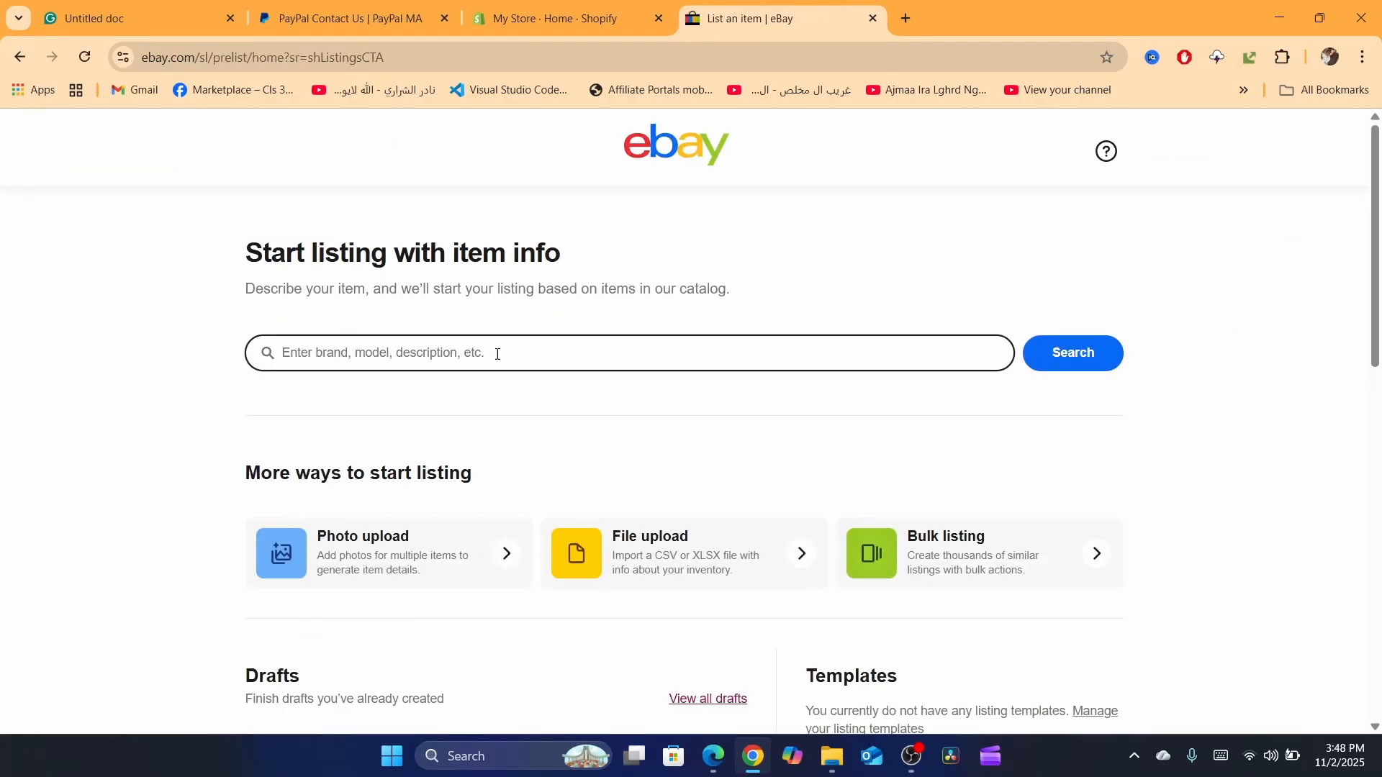
pyautogui.click(452, 431)
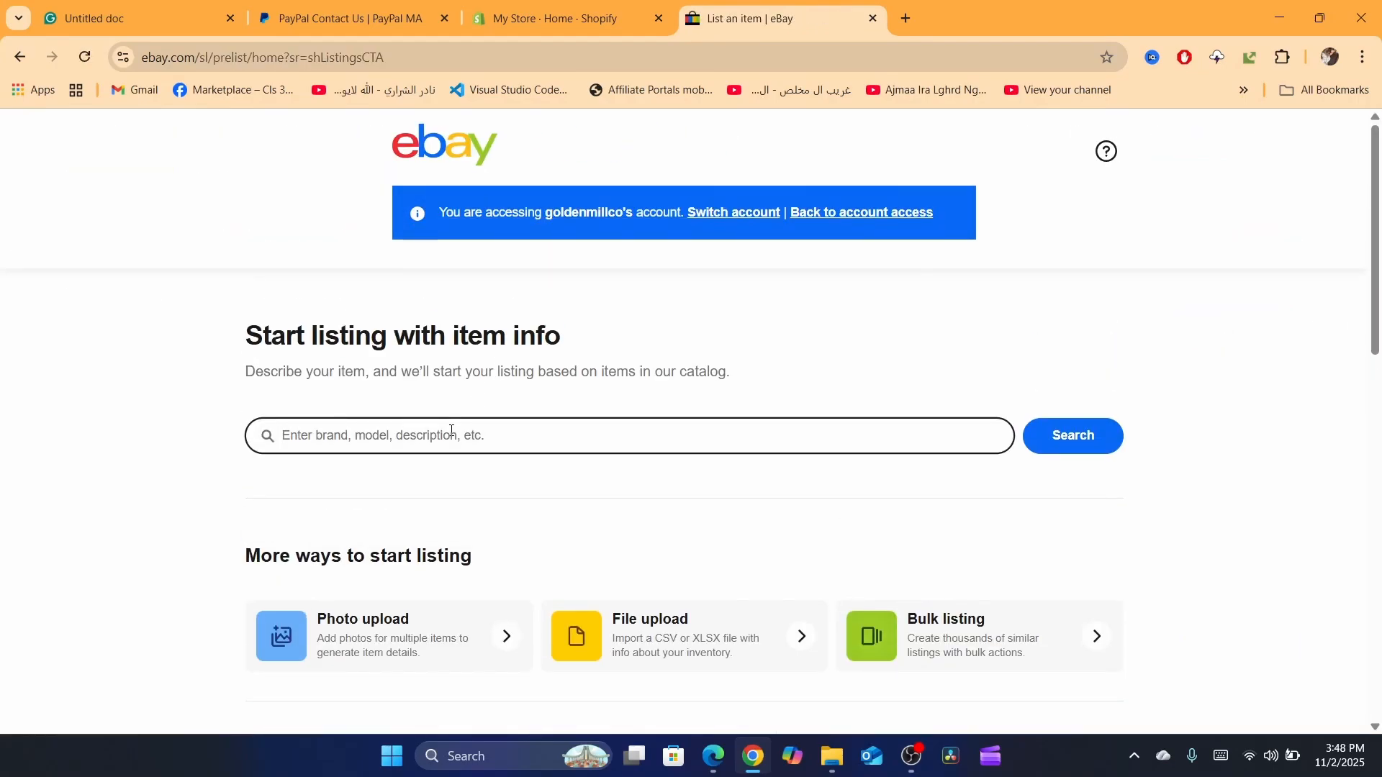
pyautogui.write('test')
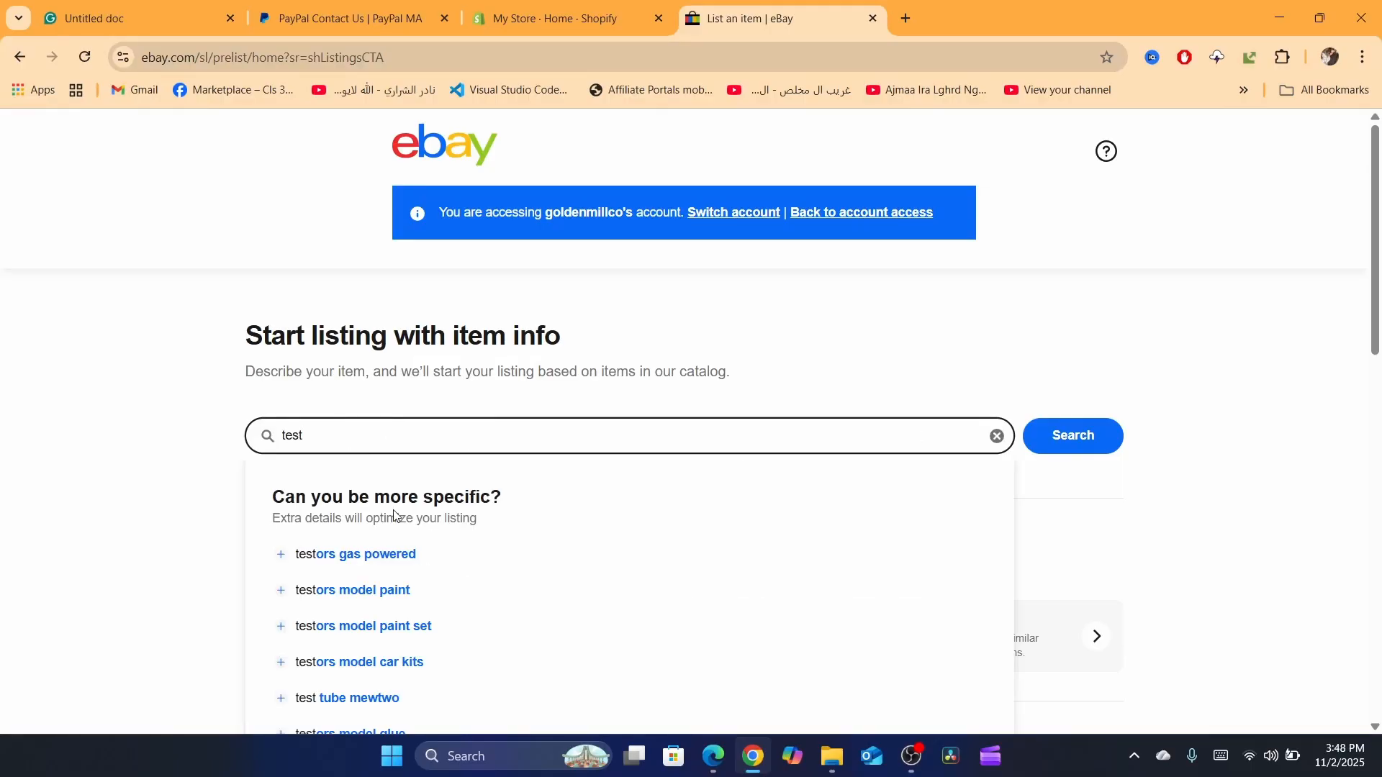
pyautogui.click(1050, 436)
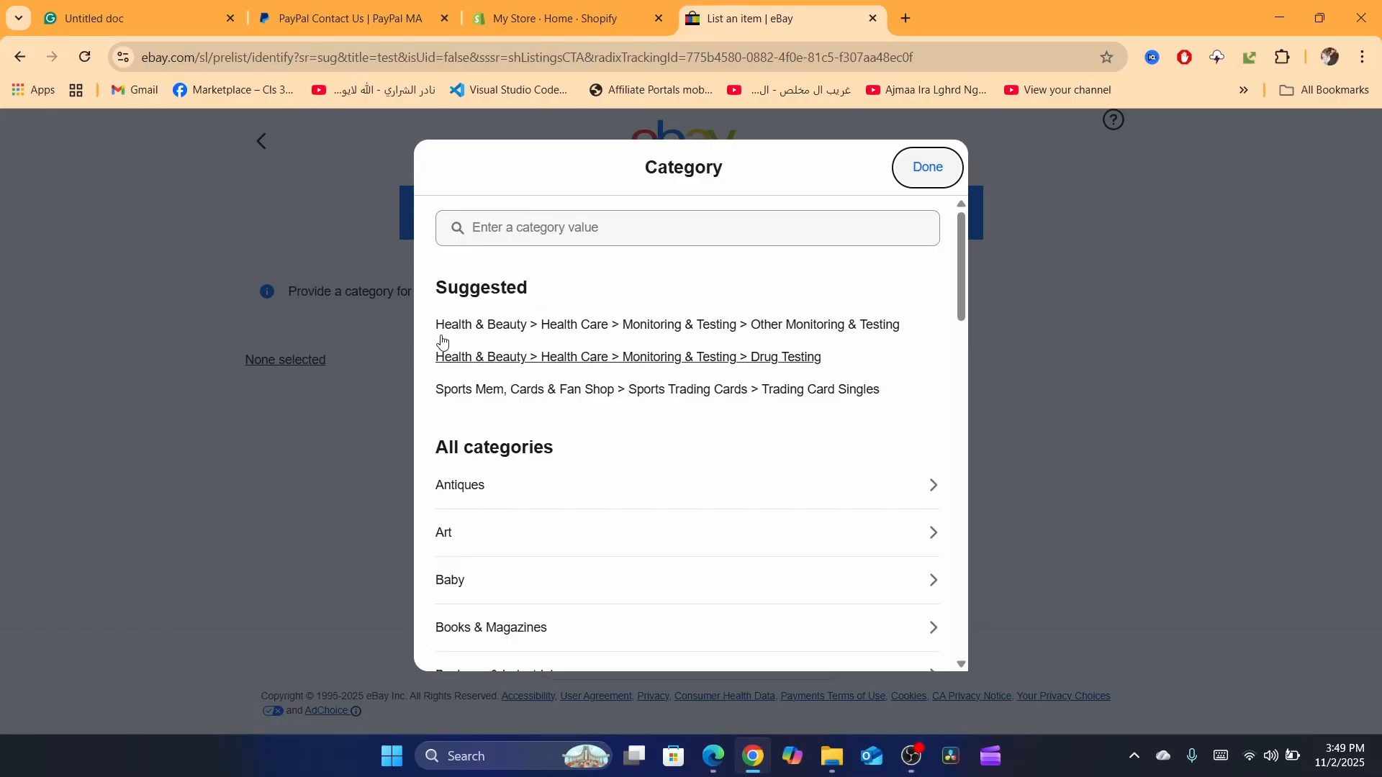
# Step: Continue without a product match in the suggested Other Monitoring & Testing category and set the item condition to New
pyautogui.click(484, 327)
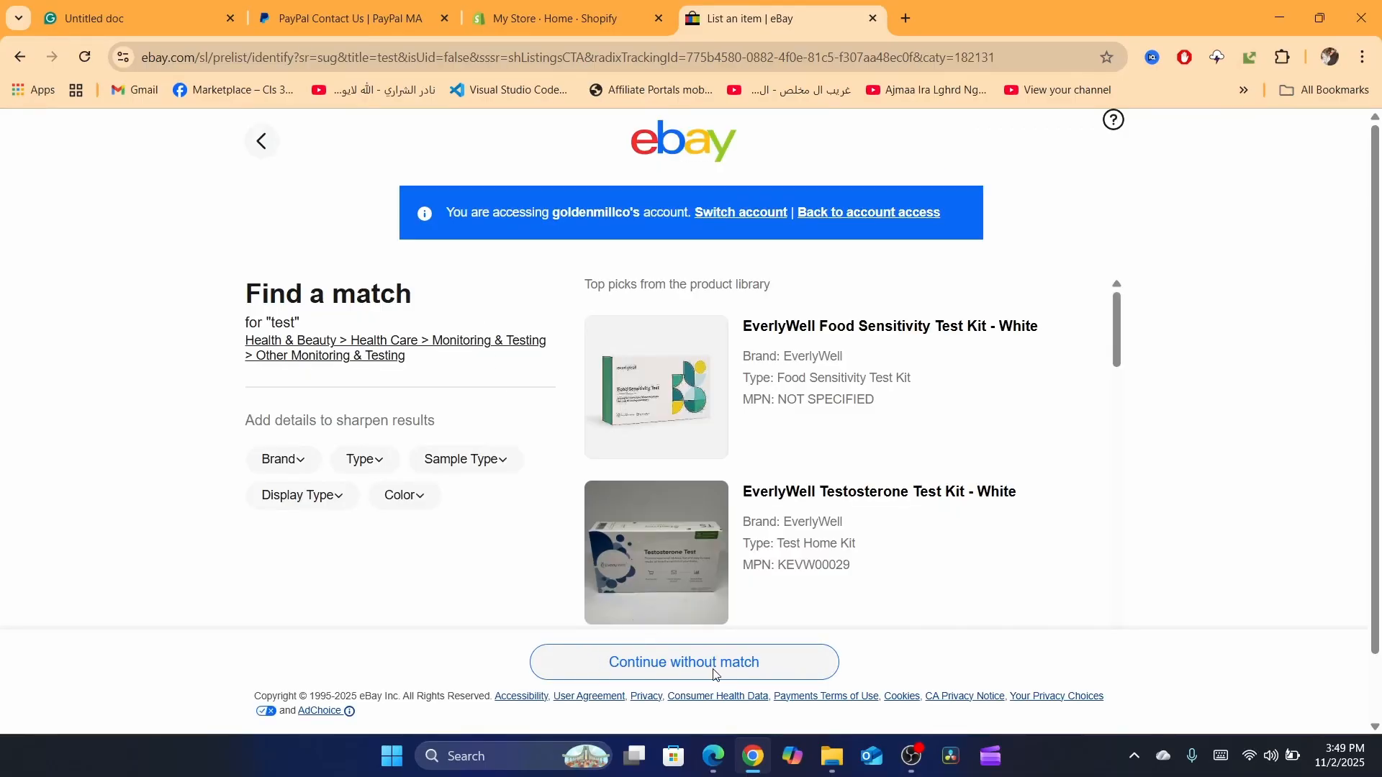
pyautogui.click(715, 675)
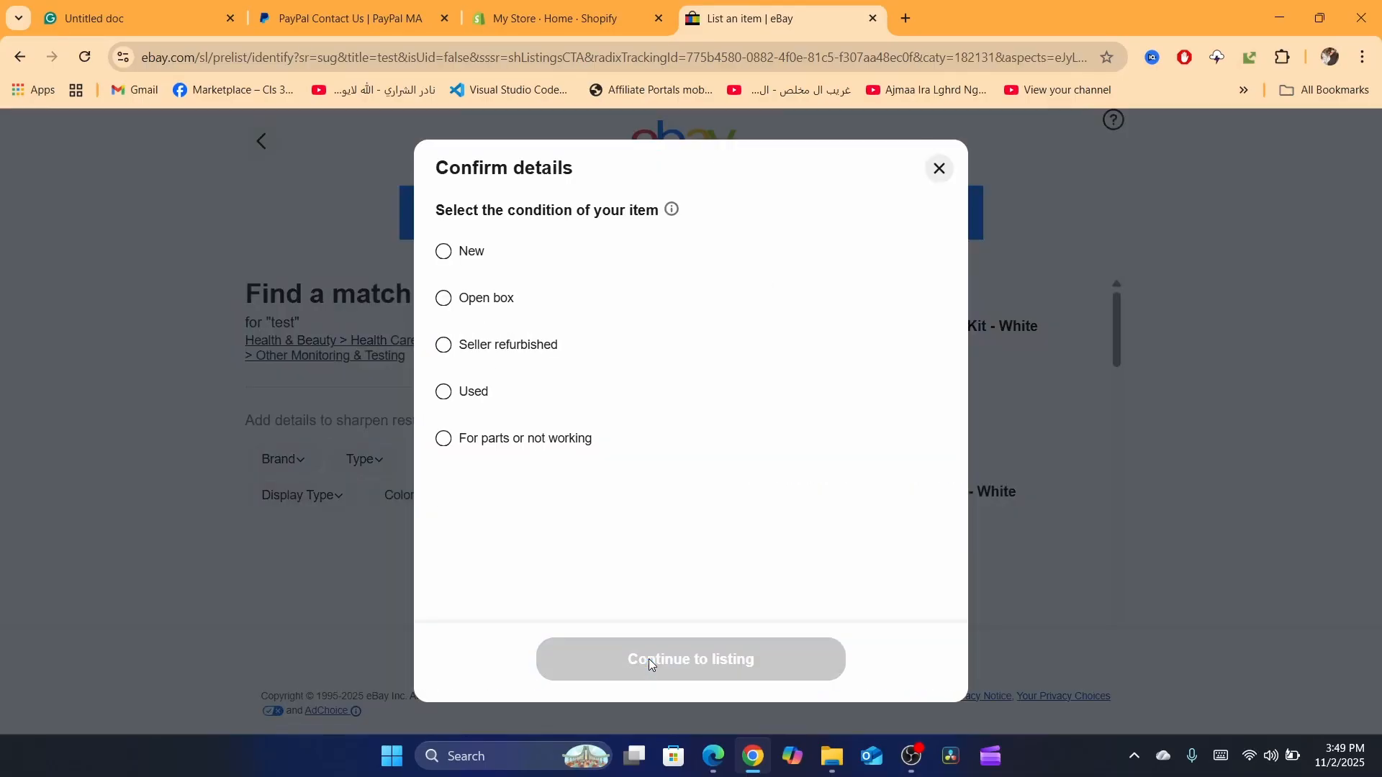
pyautogui.click(443, 251)
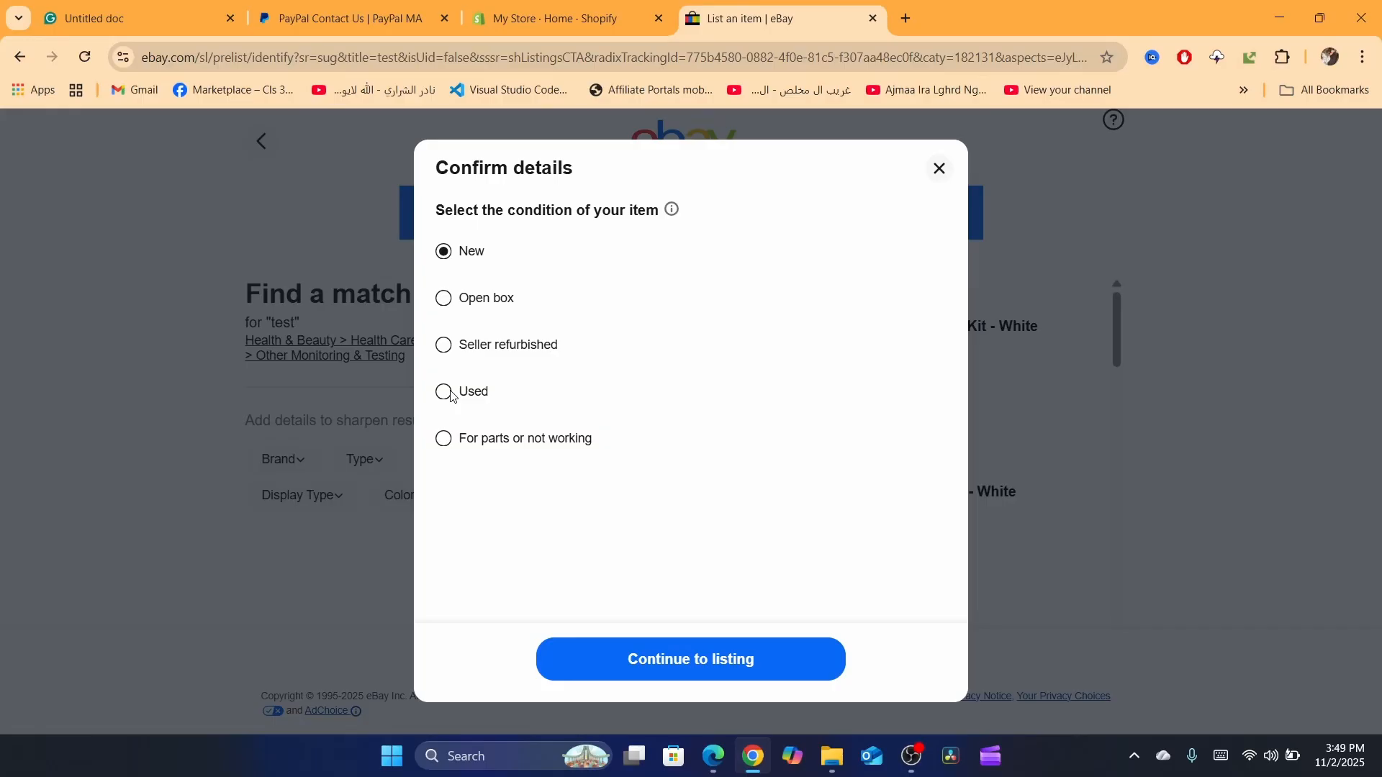
pyautogui.click(692, 655)
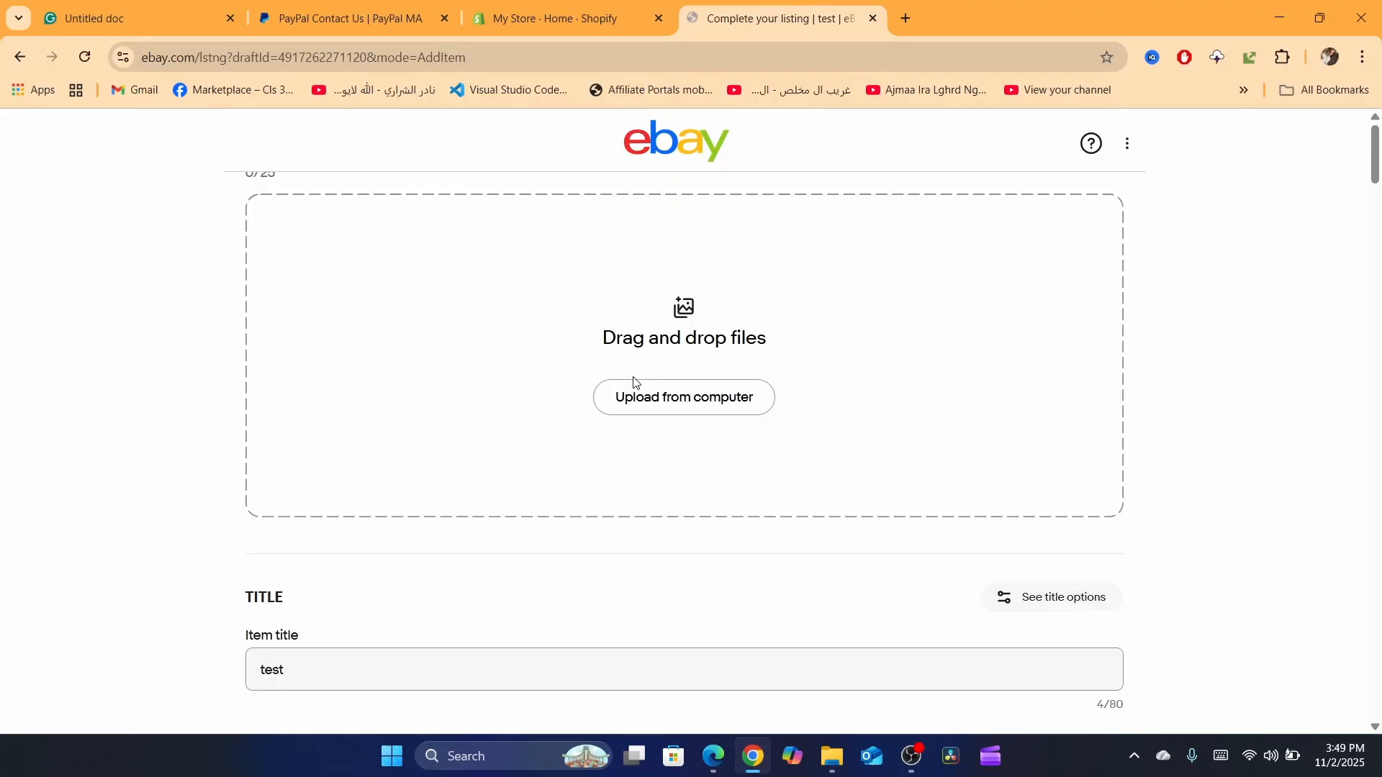
# Step: Switch the Variations feature off and back on in the listing settings
pyautogui.scroll(3, 634, 383)
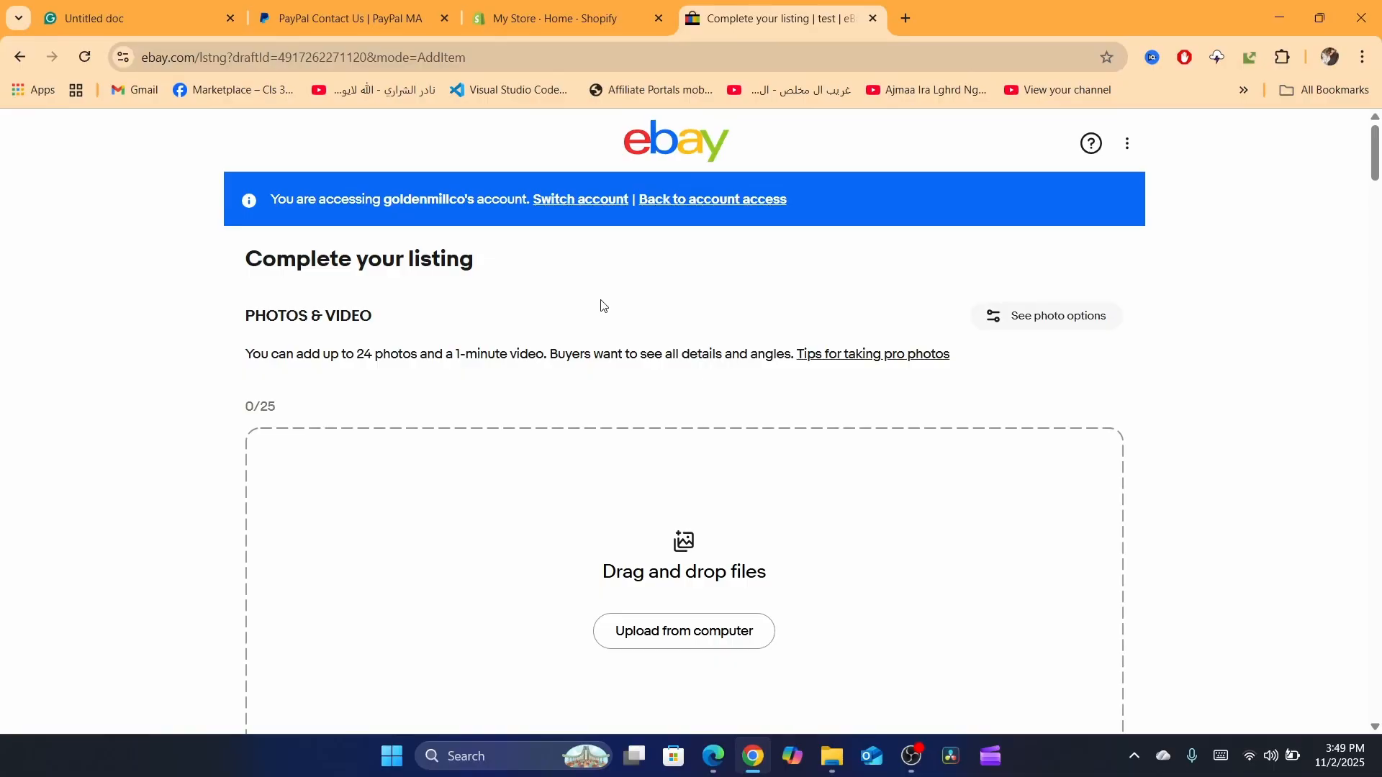
pyautogui.click(1131, 146)
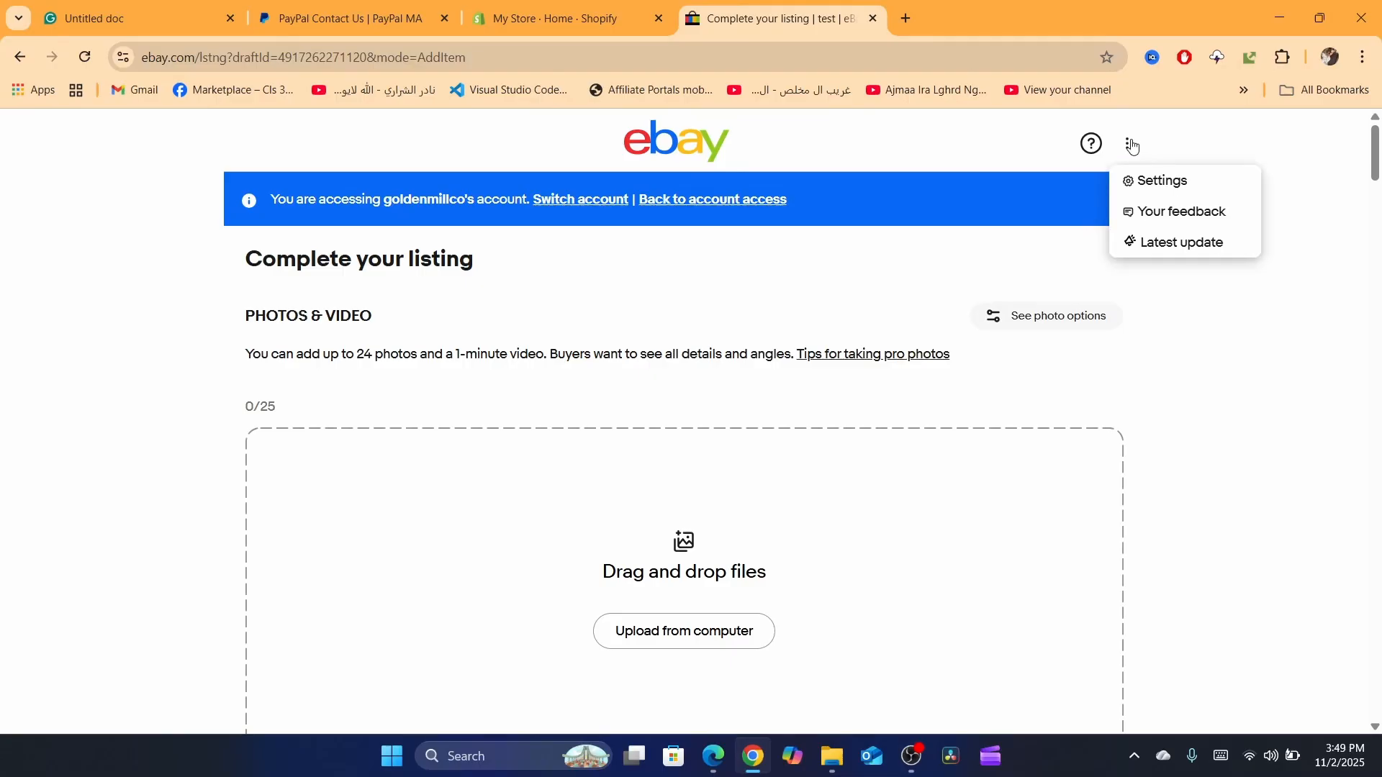
pyautogui.click(1138, 184)
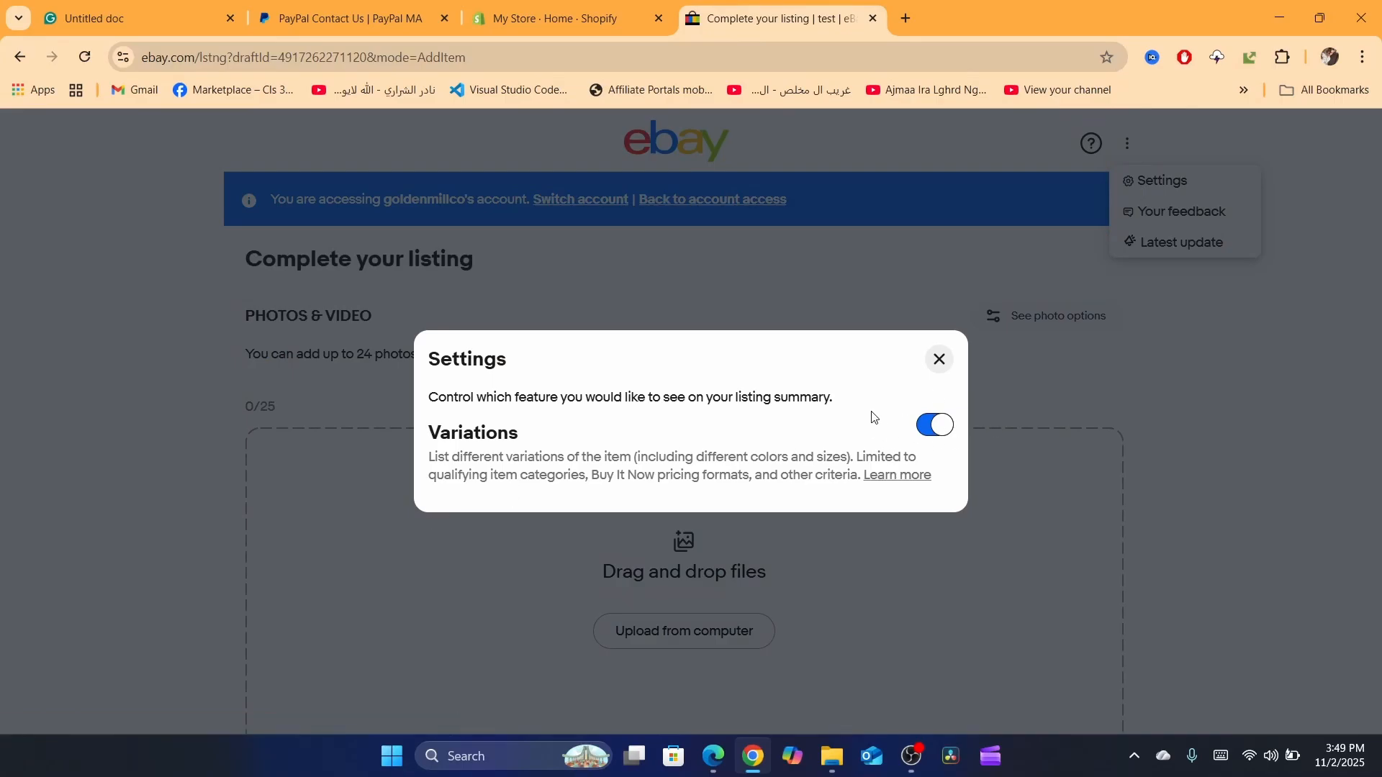
pyautogui.click(943, 428)
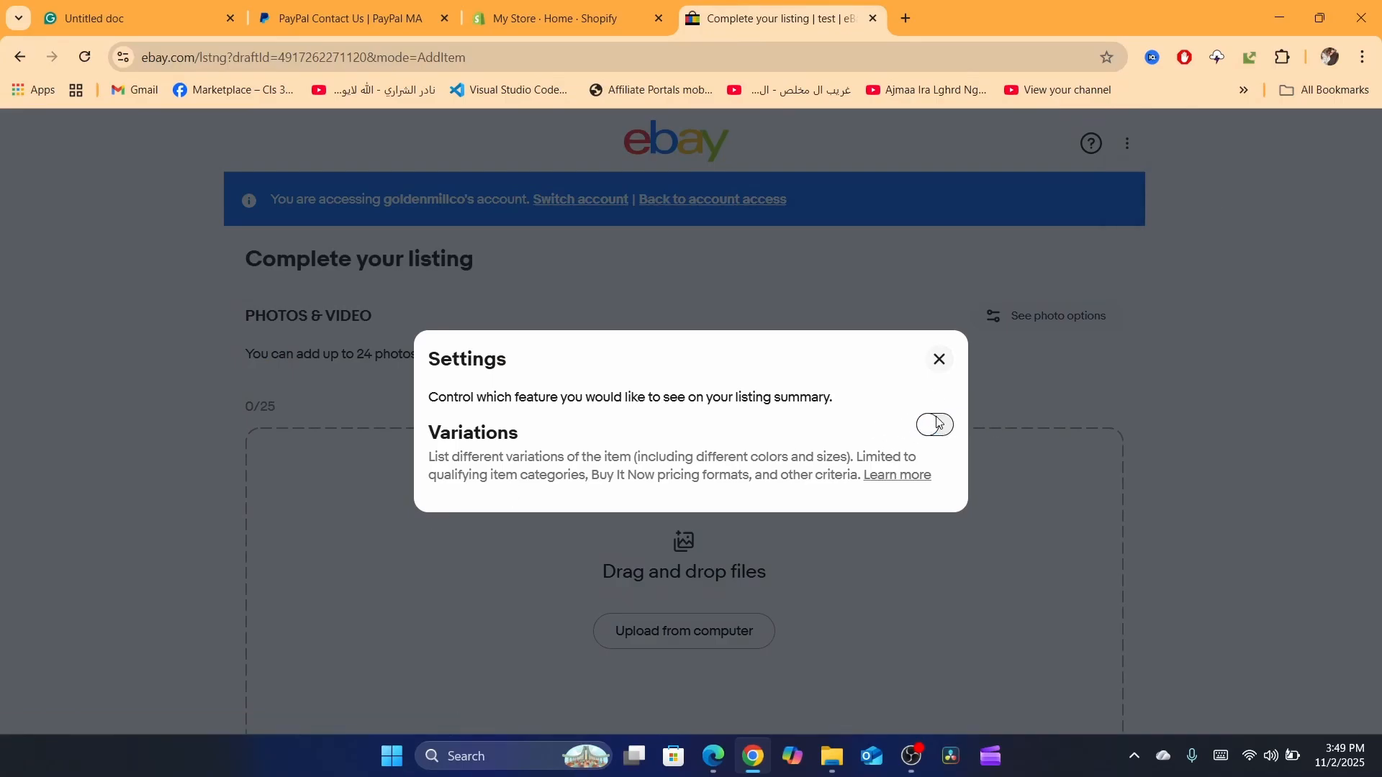
pyautogui.keyDown('ctrl'); pyautogui.scroll(5, 958, 423); pyautogui.keyUp('ctrl')
pyautogui.click(940, 429)
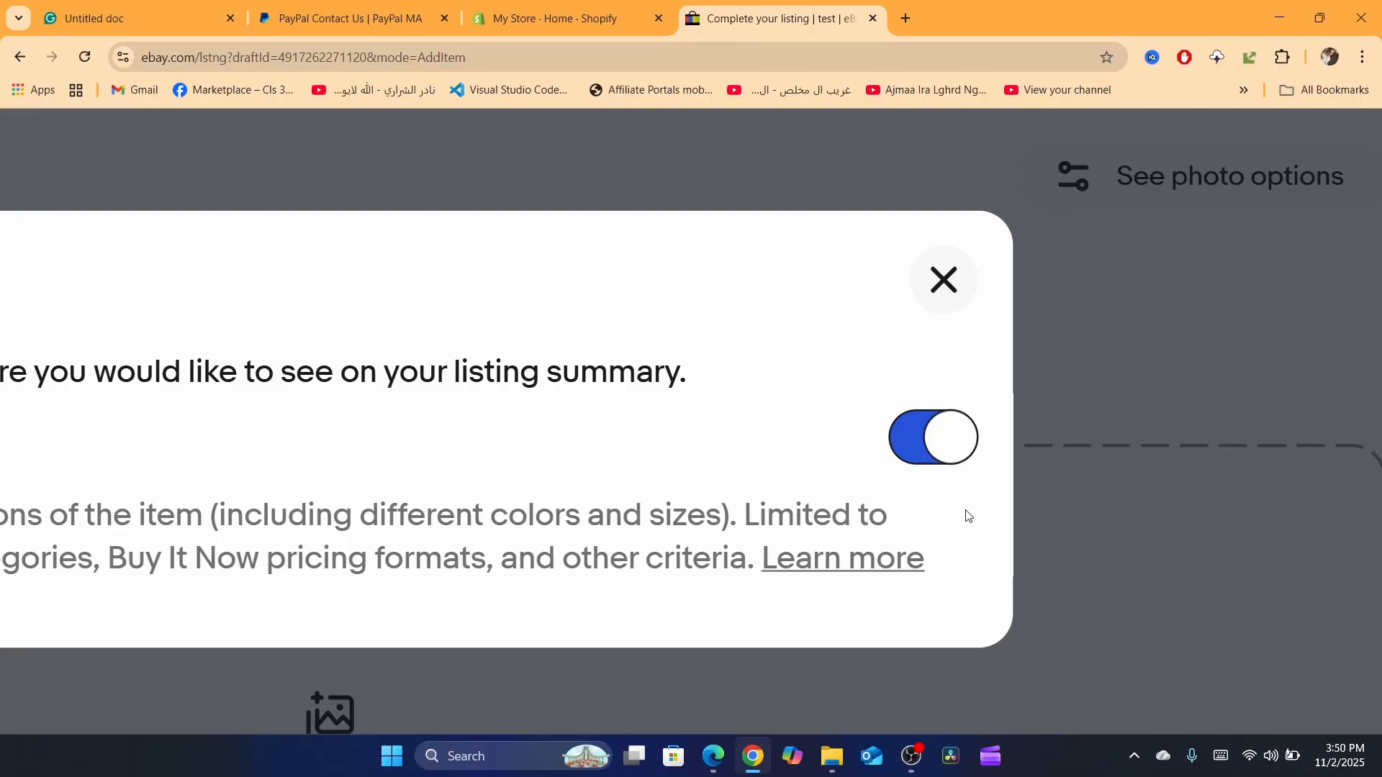
pyautogui.keyDown('ctrl'); pyautogui.scroll(-5, 784, 426); pyautogui.keyUp('ctrl')
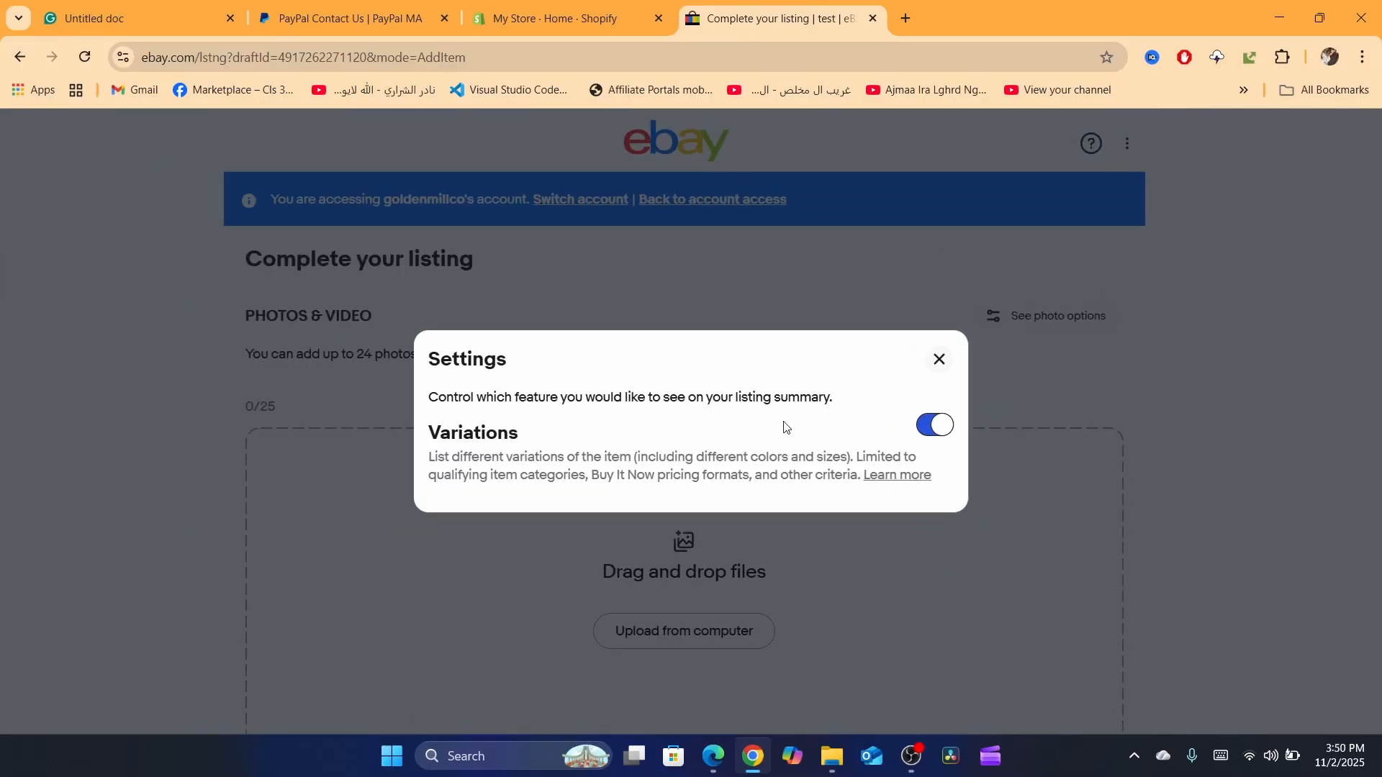
pyautogui.click(939, 360)
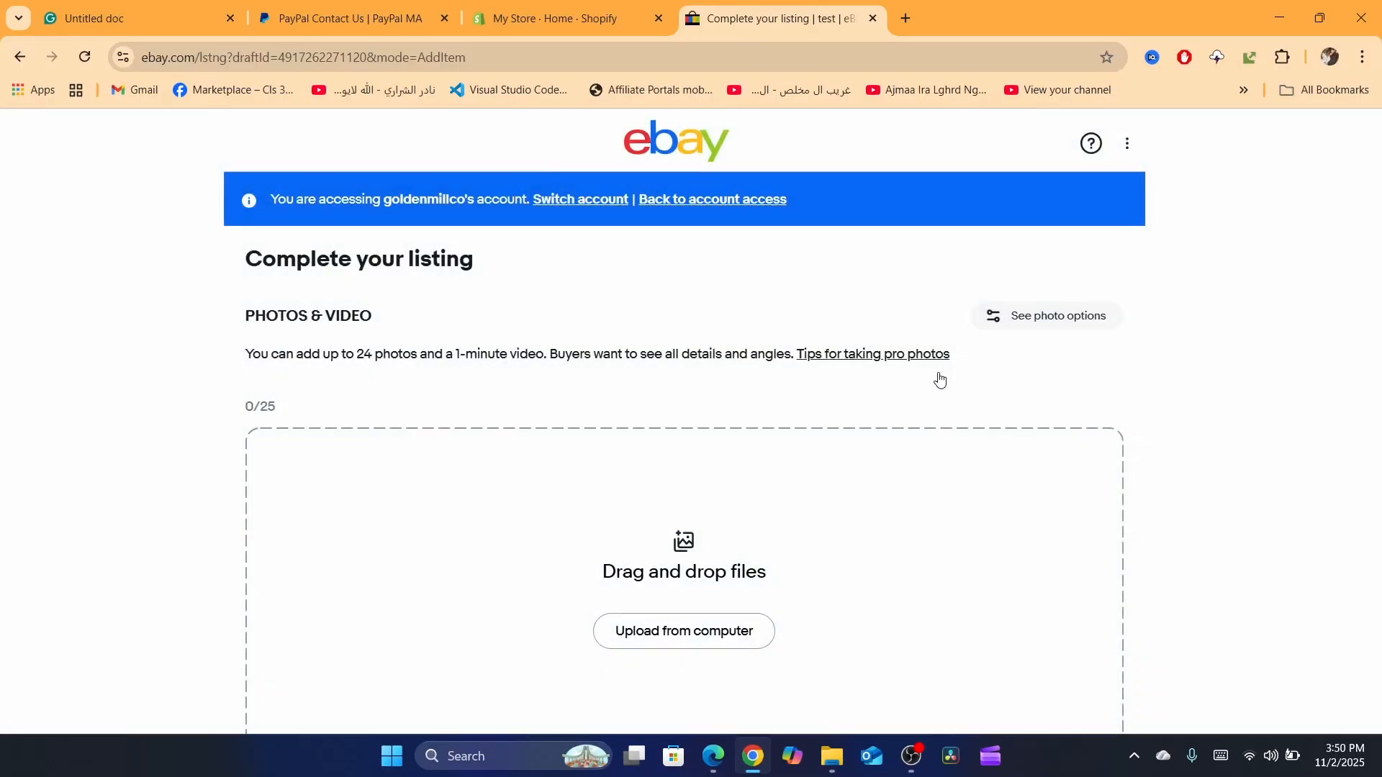
# Step: Open the Variations section of the listing form for editing
pyautogui.moveTo(1379, 144); pyautogui.dragTo(1380, 305)
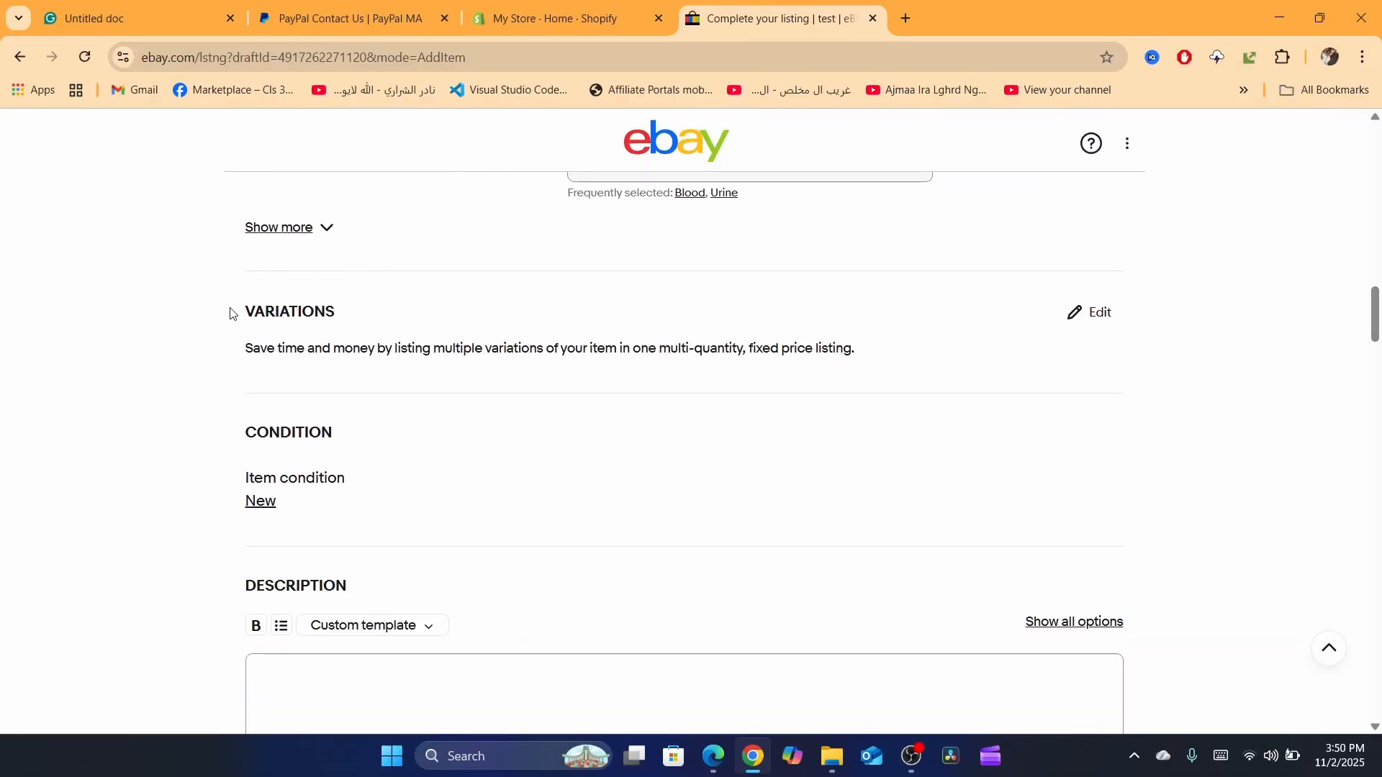
pyautogui.moveTo(231, 311); pyautogui.dragTo(344, 319)
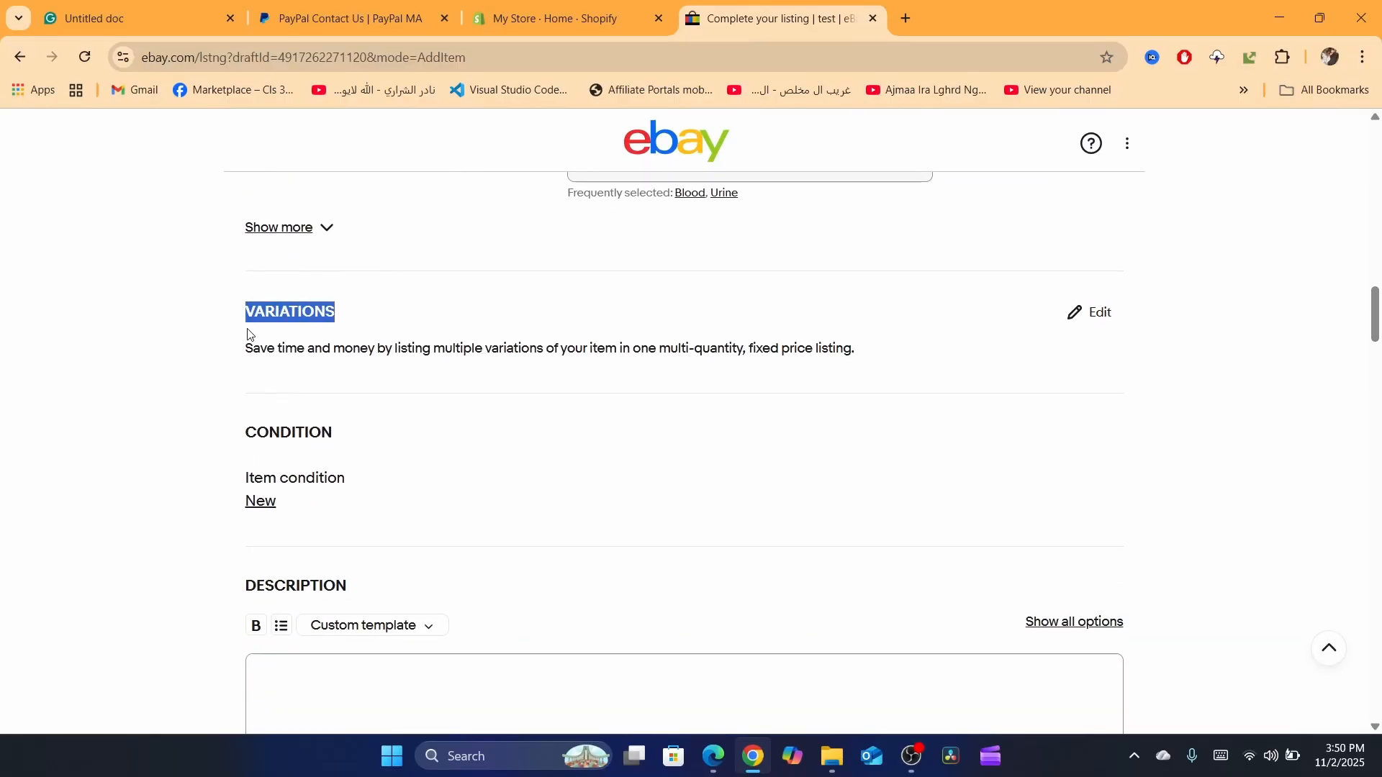
pyautogui.moveTo(245, 345); pyautogui.dragTo(628, 356)
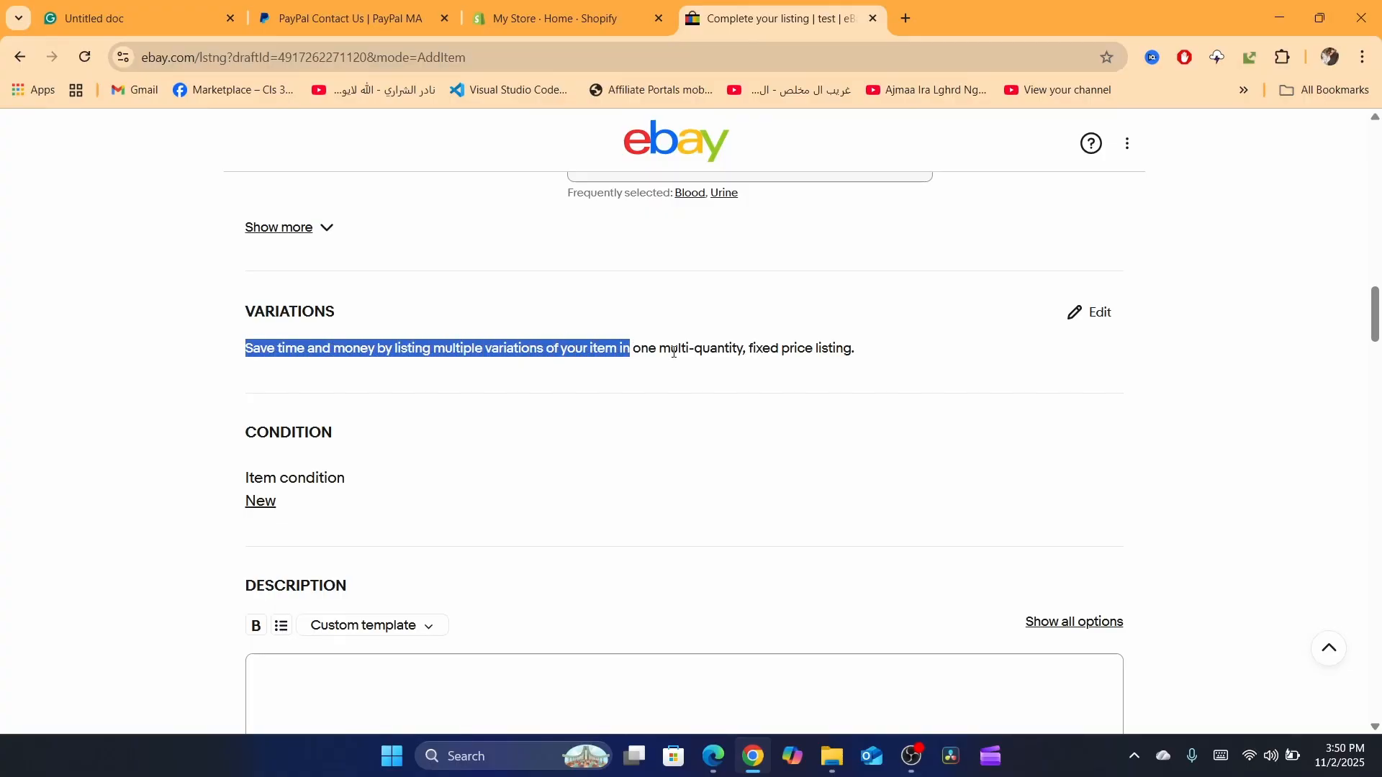
pyautogui.click(673, 394)
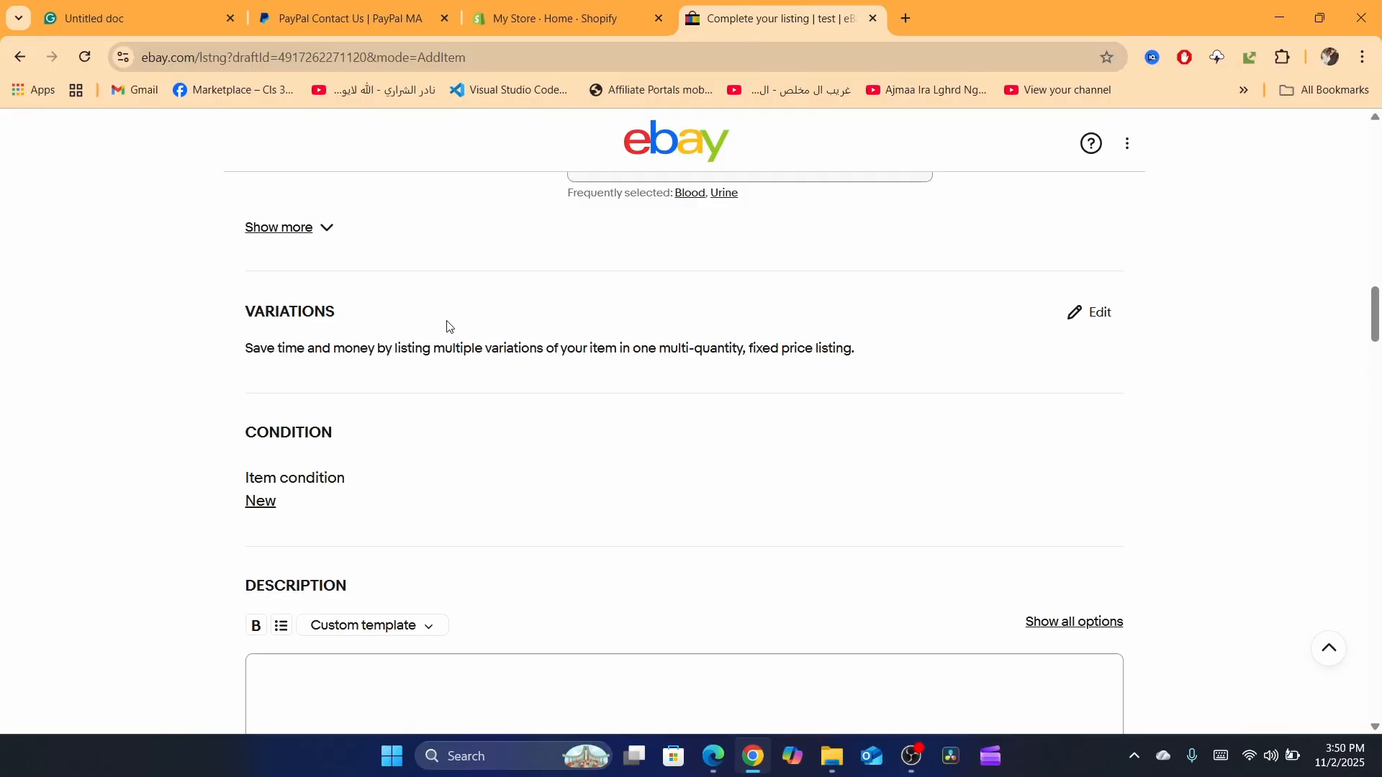
pyautogui.click(1085, 322)
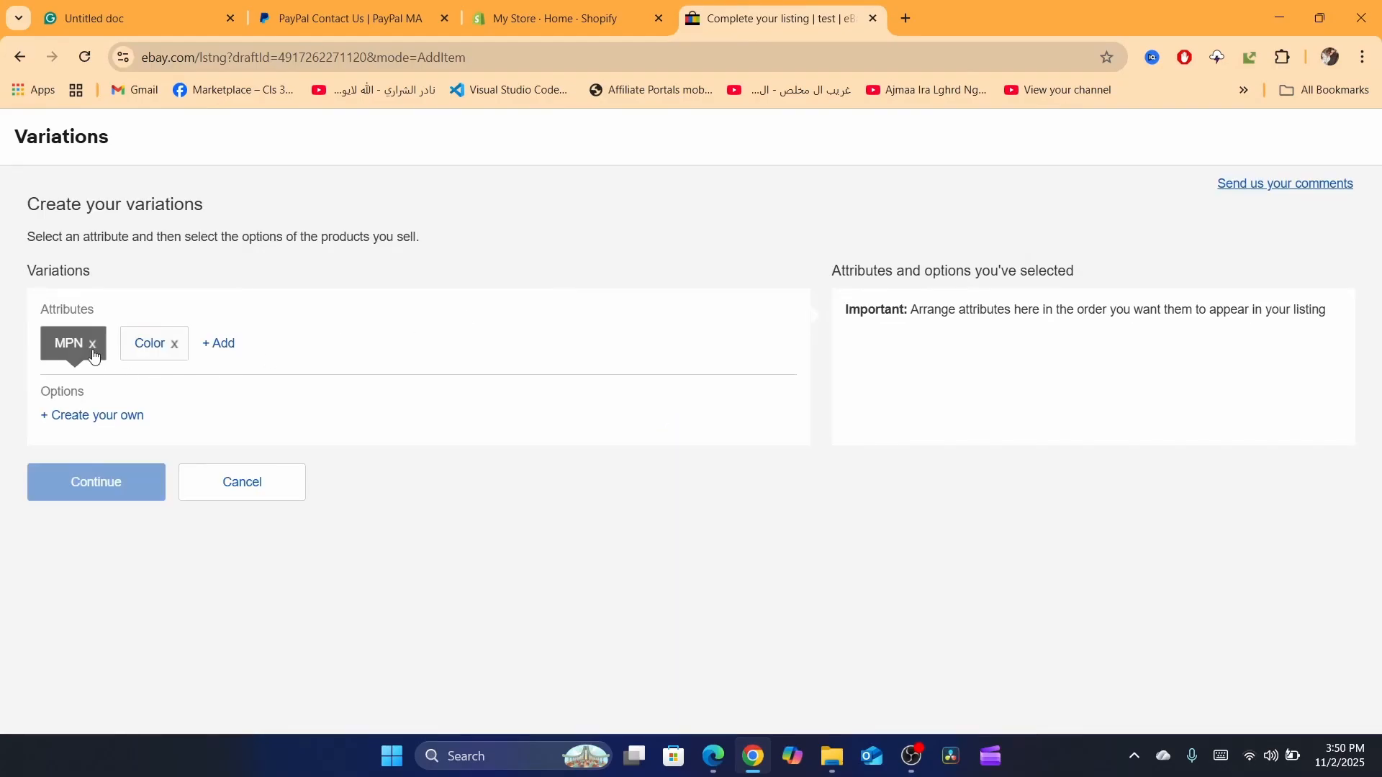
# Step: Remove the default MPN and Color attributes from the variations
pyautogui.scroll(5, 43, 310)
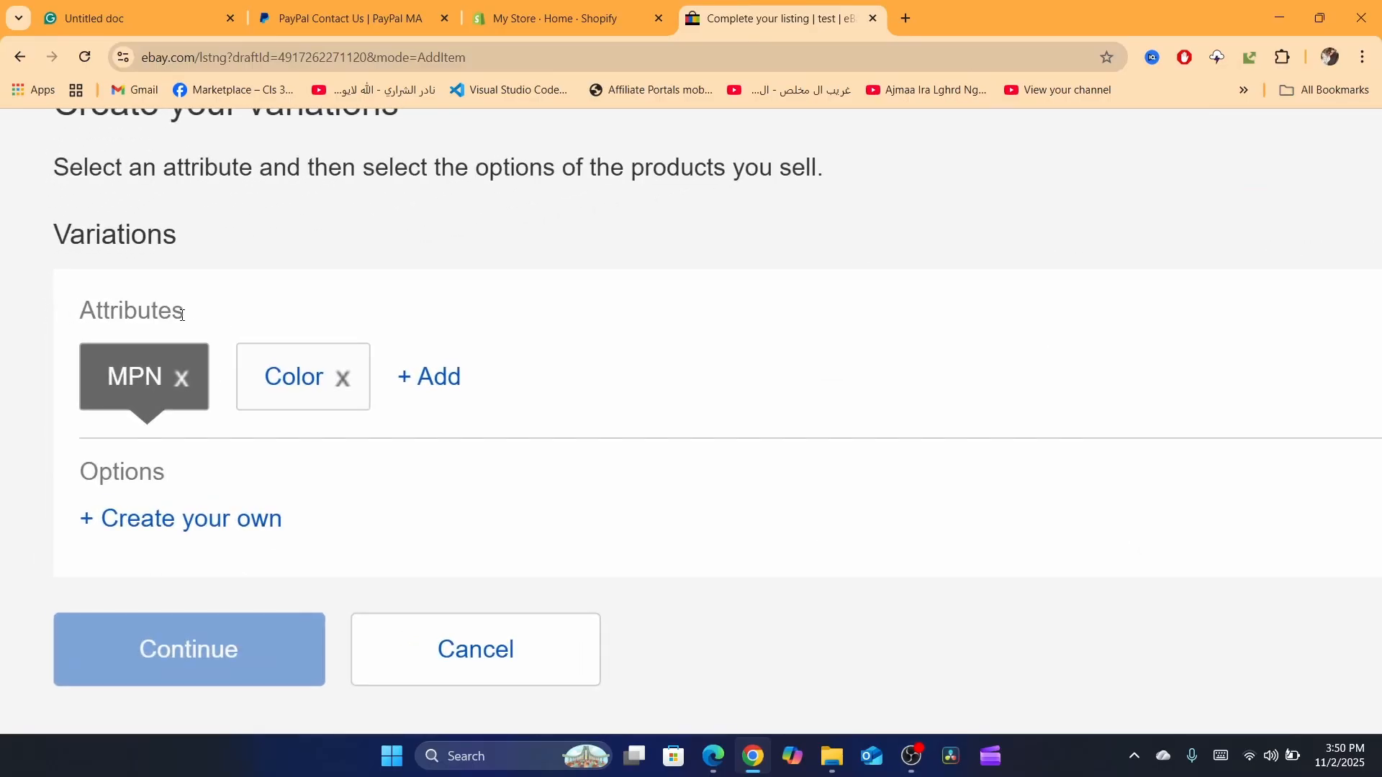
pyautogui.click(183, 381)
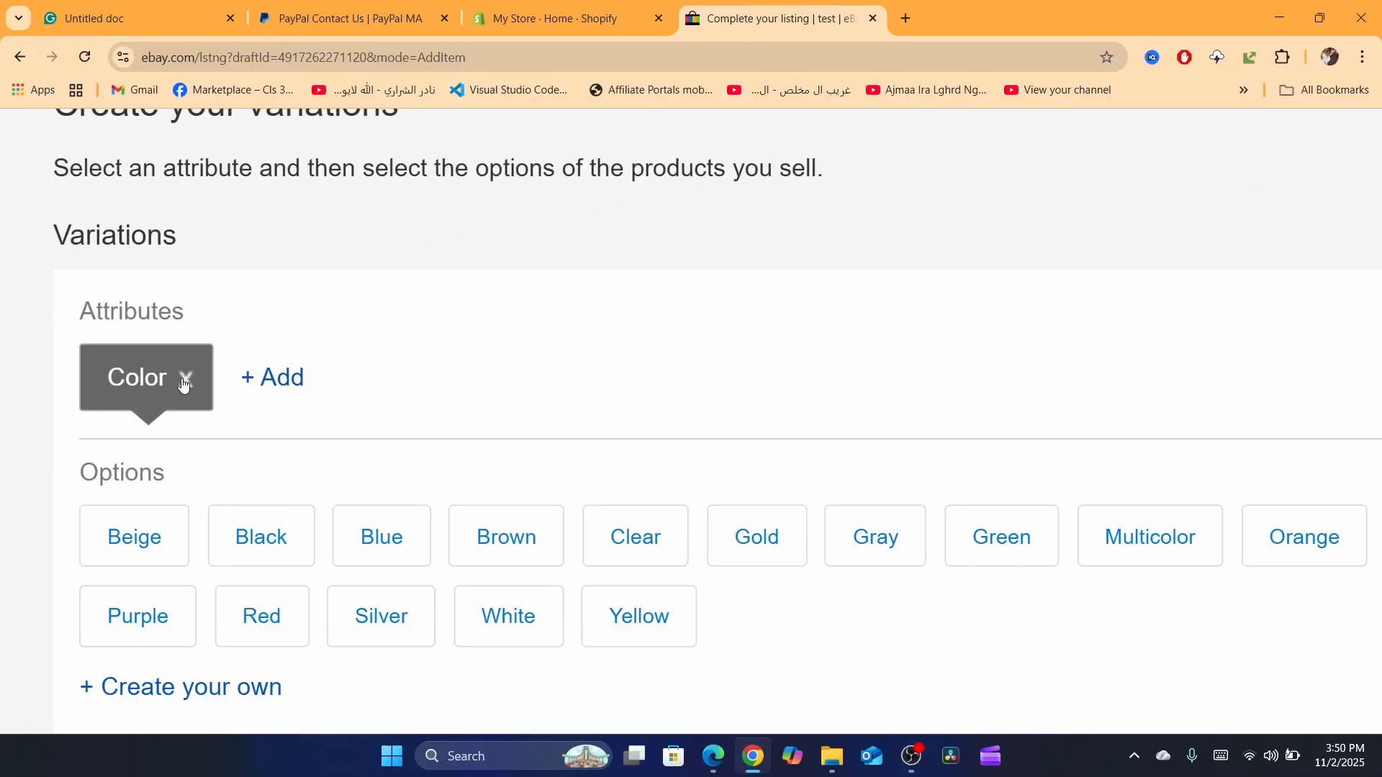
pyautogui.click(187, 383)
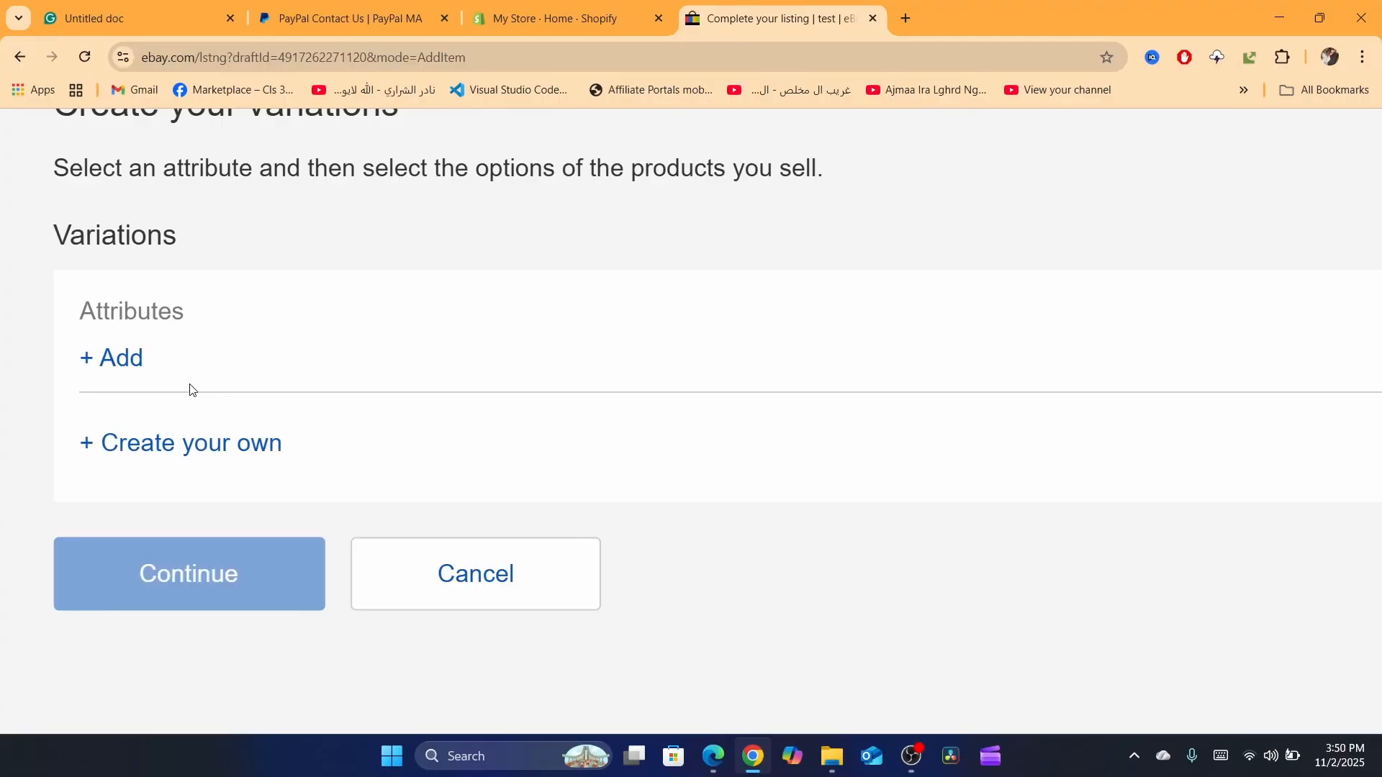
# Step: Try to add a custom variation attribute named "Color"
pyautogui.scroll(-1, 134, 385)
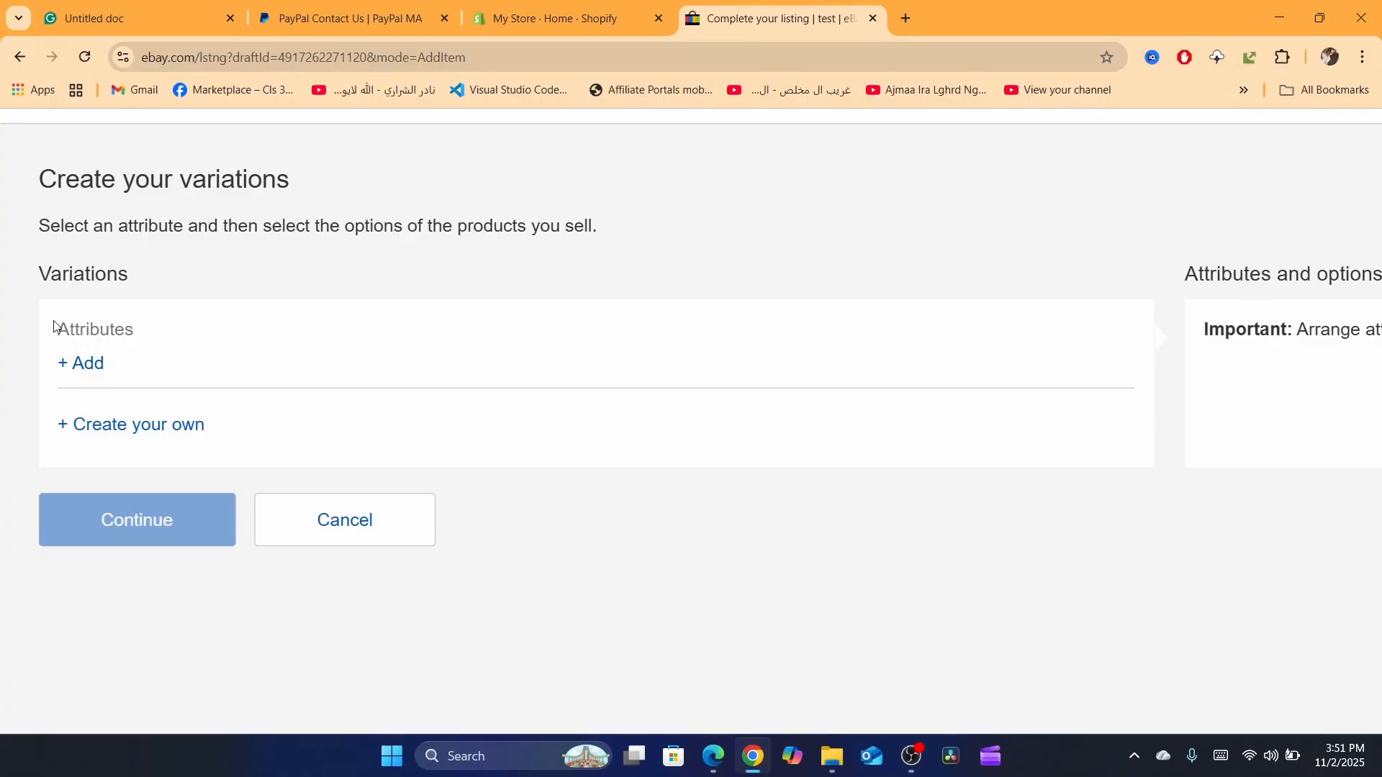
pyautogui.click(80, 369)
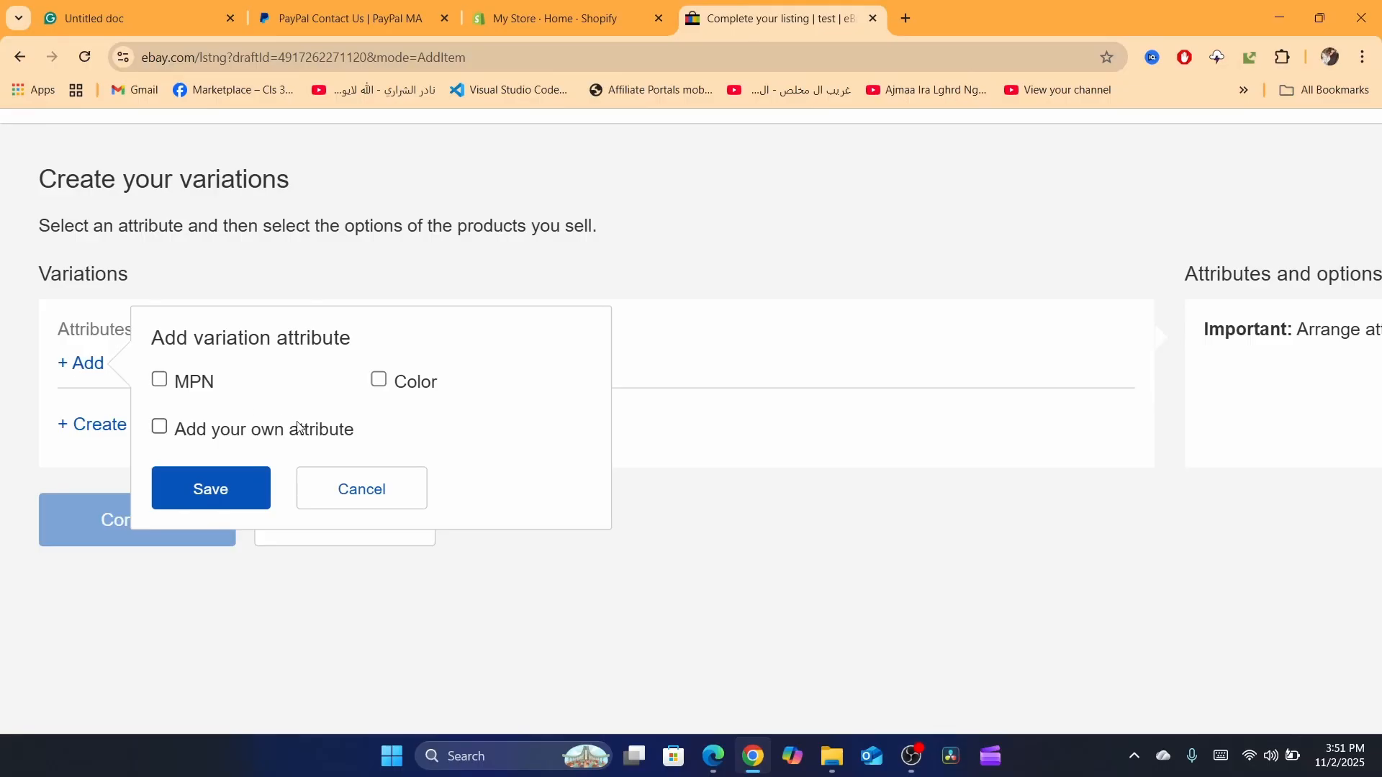
pyautogui.click(159, 426)
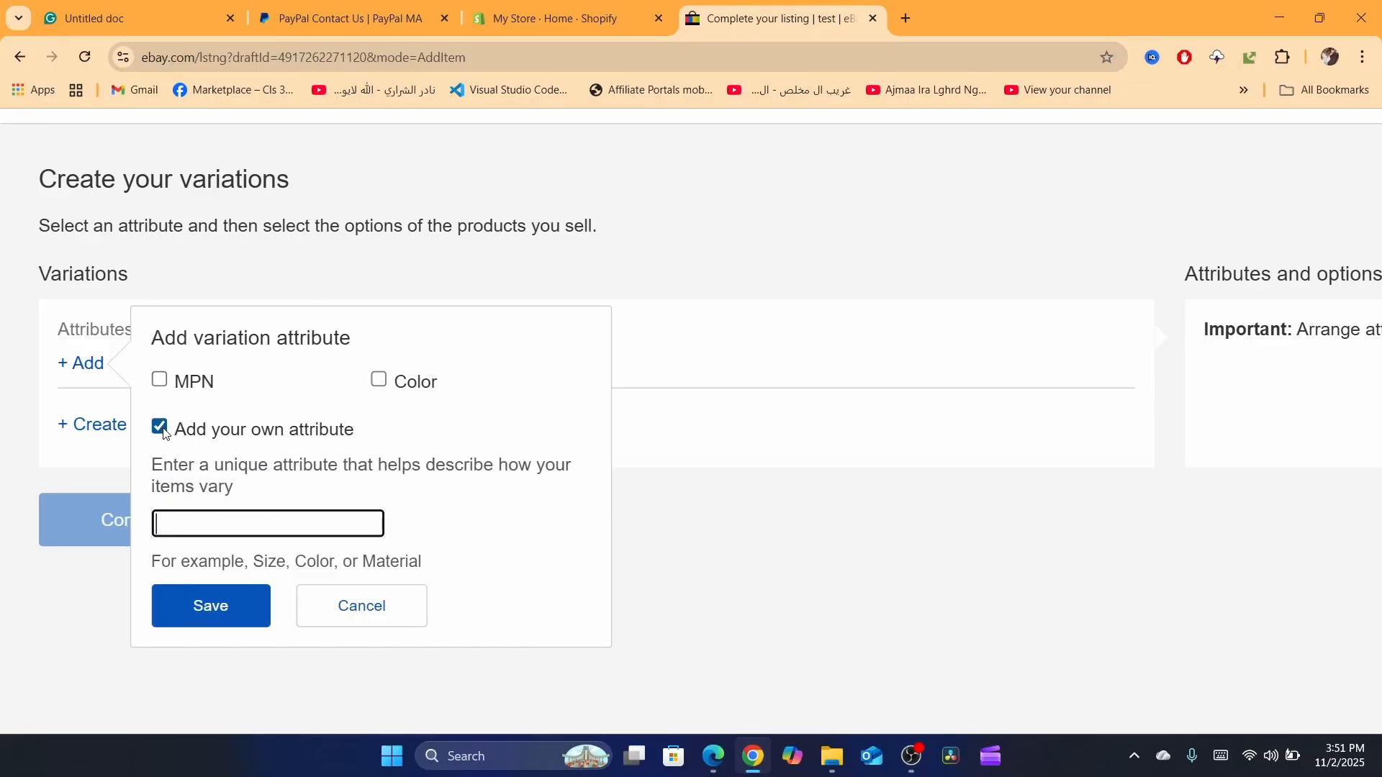
pyautogui.click(218, 513)
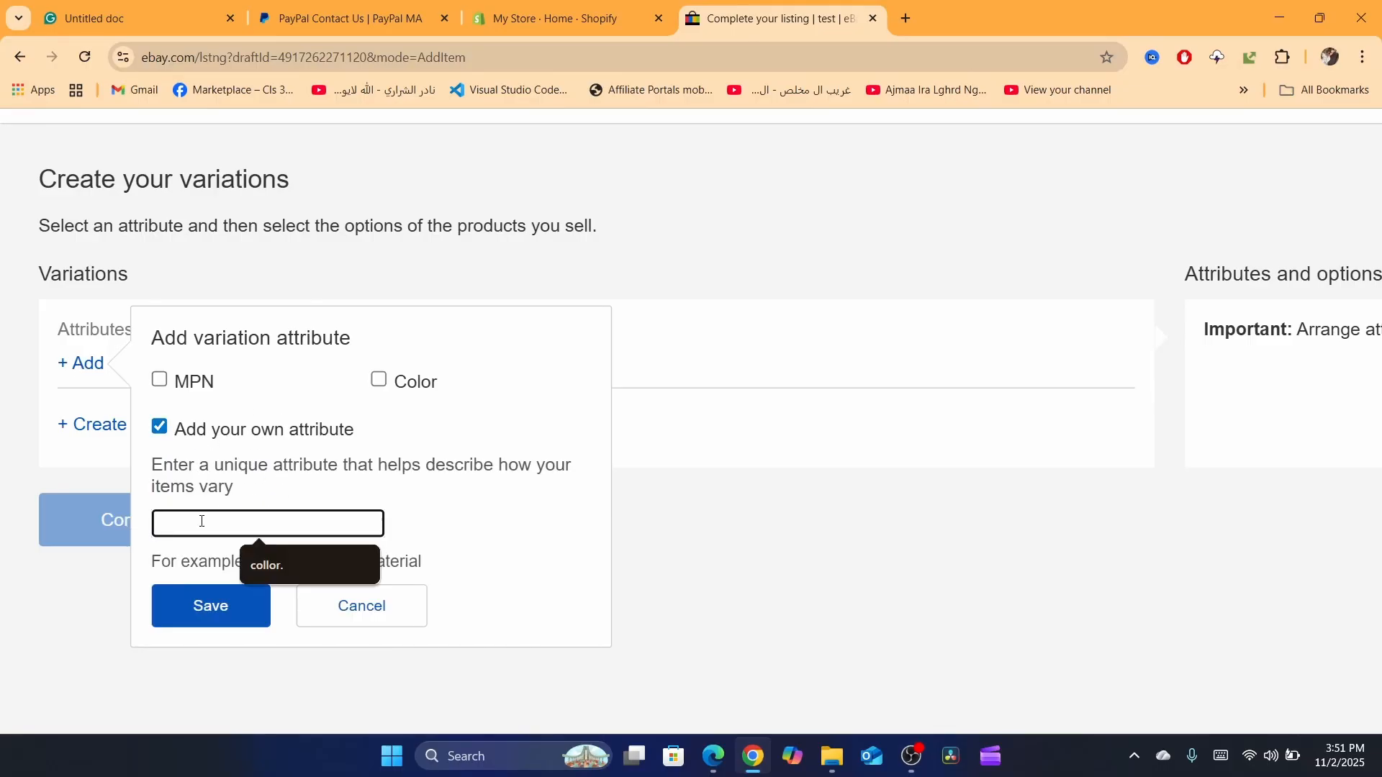
pyautogui.write('Color')
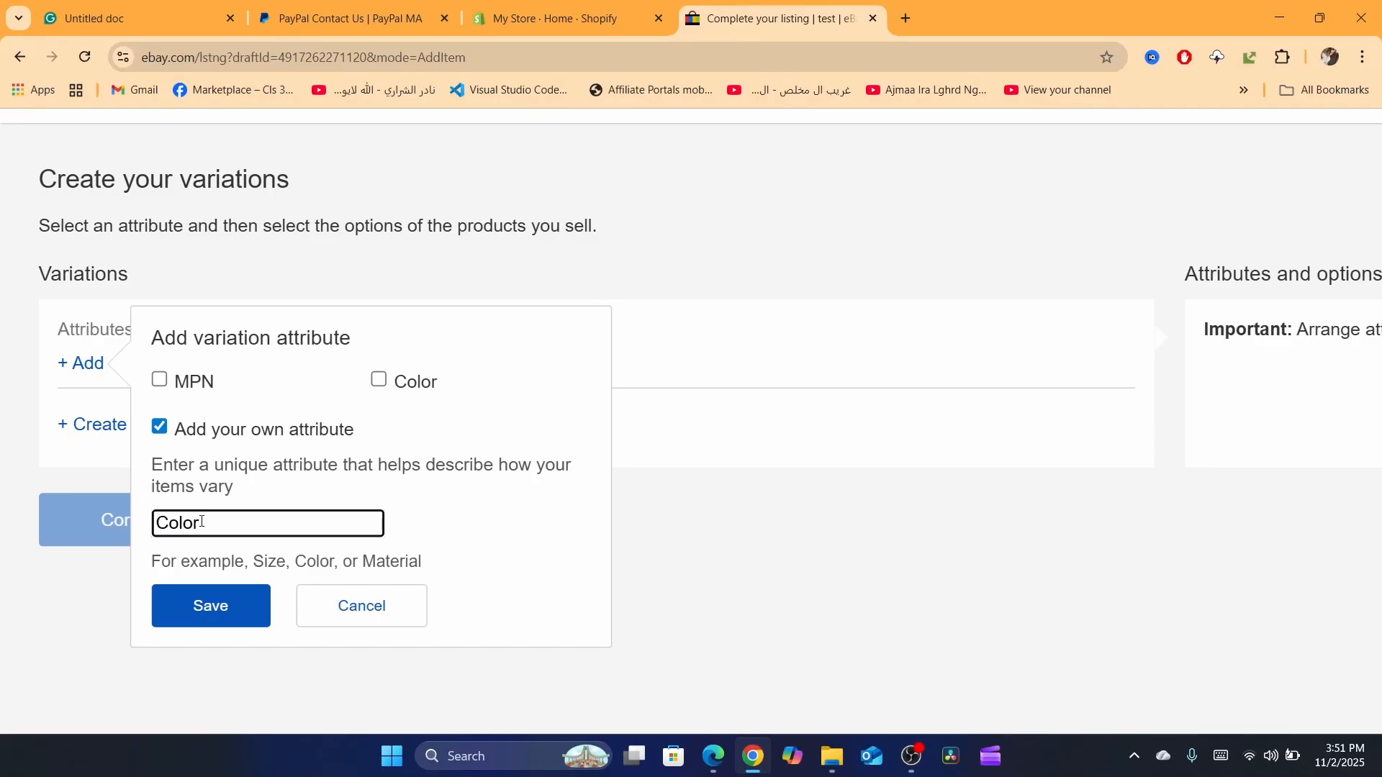
pyautogui.click(204, 592)
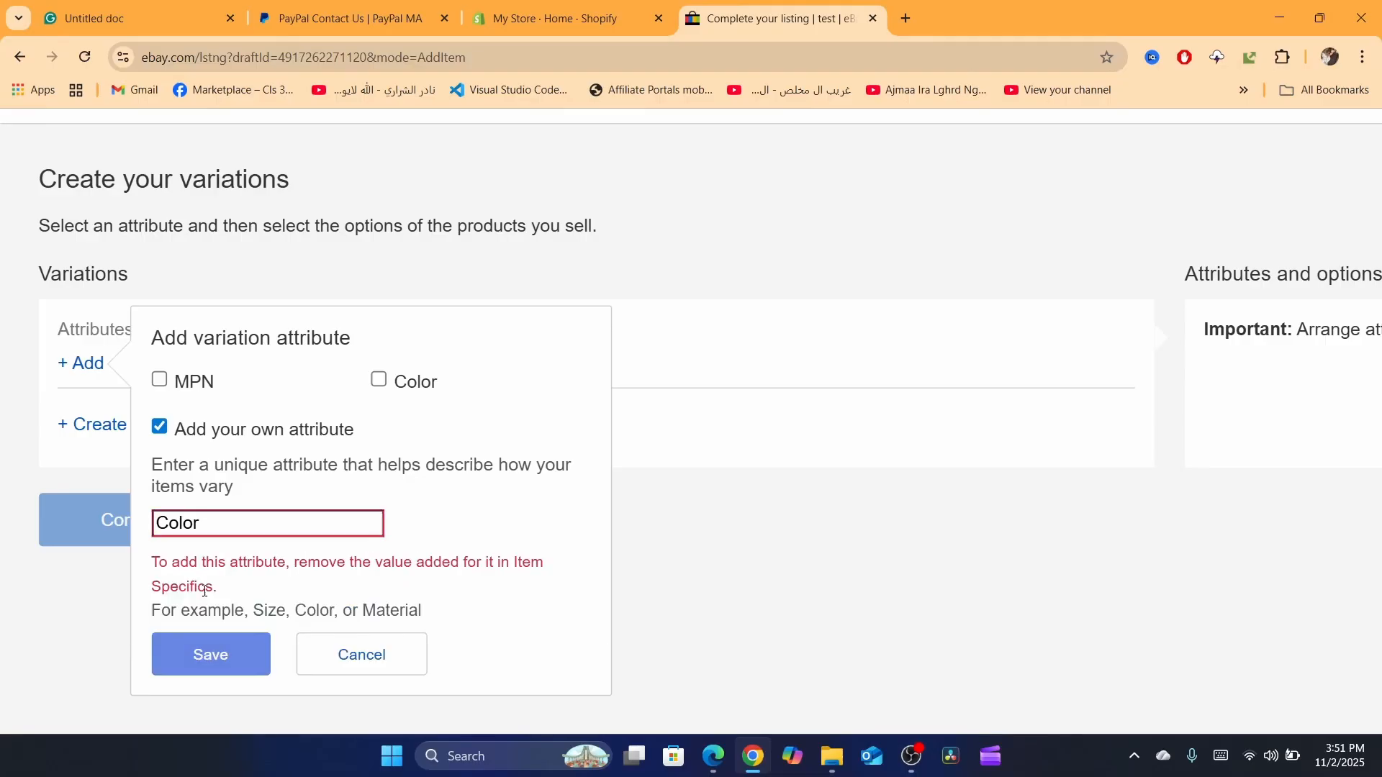
# Step: Change the custom attribute's name to "Color." with a trailing period and save it
pyautogui.click(237, 522)
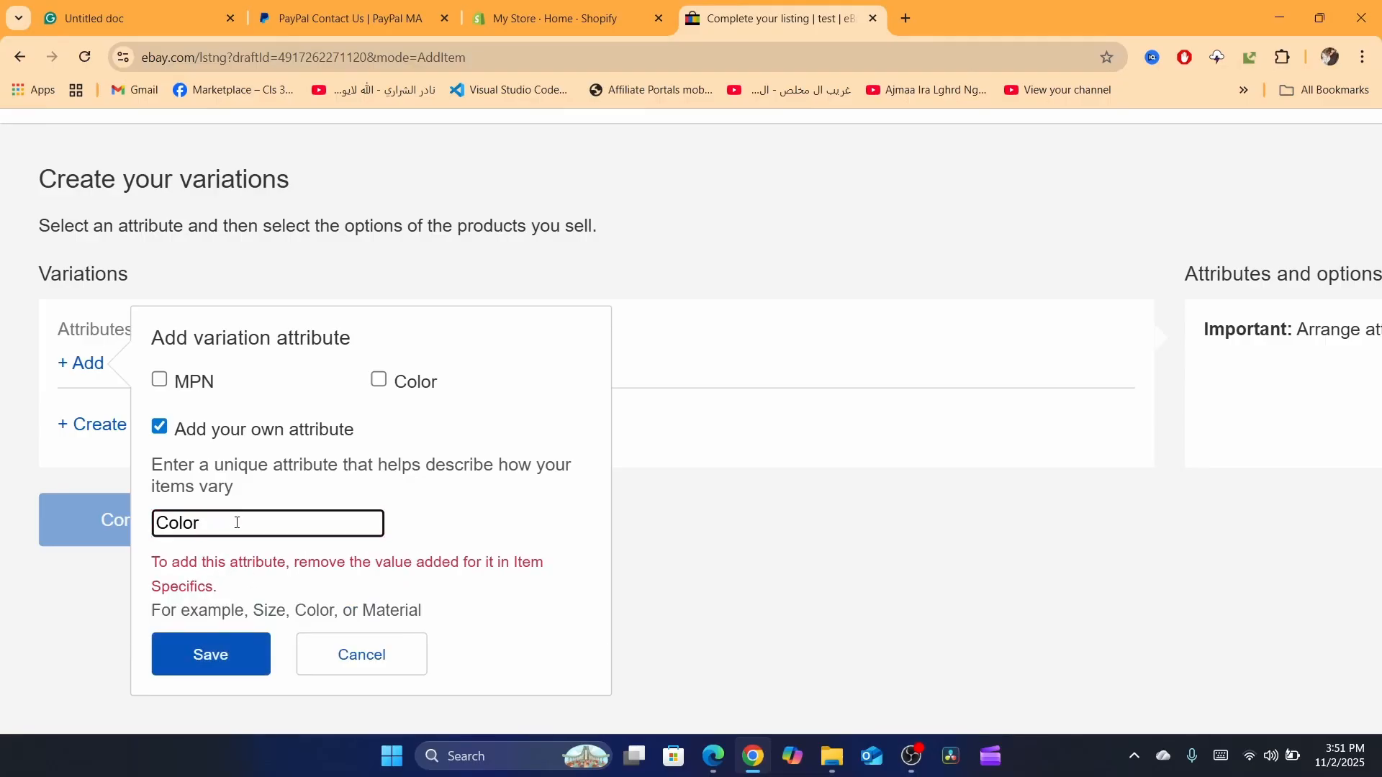
pyautogui.write('.')
pyautogui.click(223, 661)
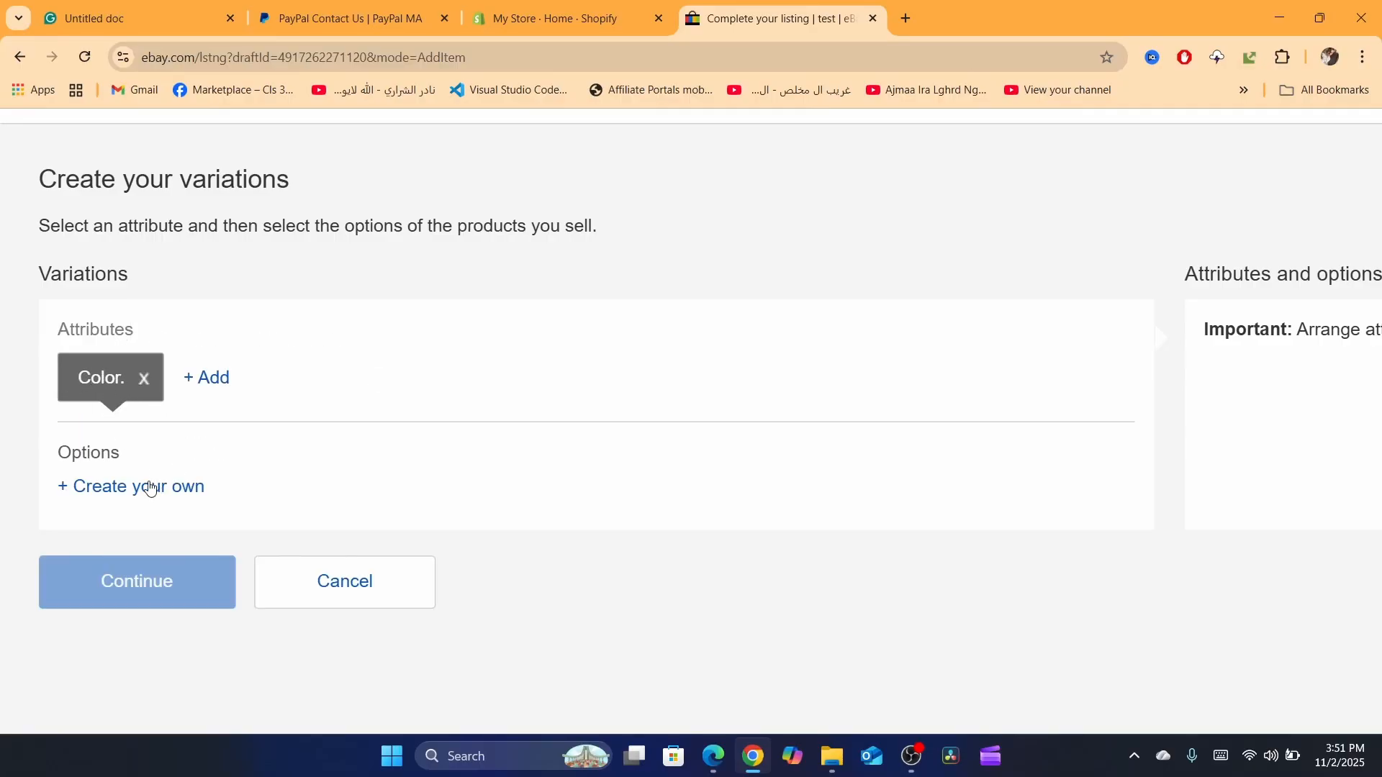
# Step: Add the custom options "blue", "yellow" and "red" to the Color. attribute
pyautogui.moveTo(54, 452); pyautogui.dragTo(172, 450)
pyautogui.click(40, 456)
pyautogui.click(69, 487)
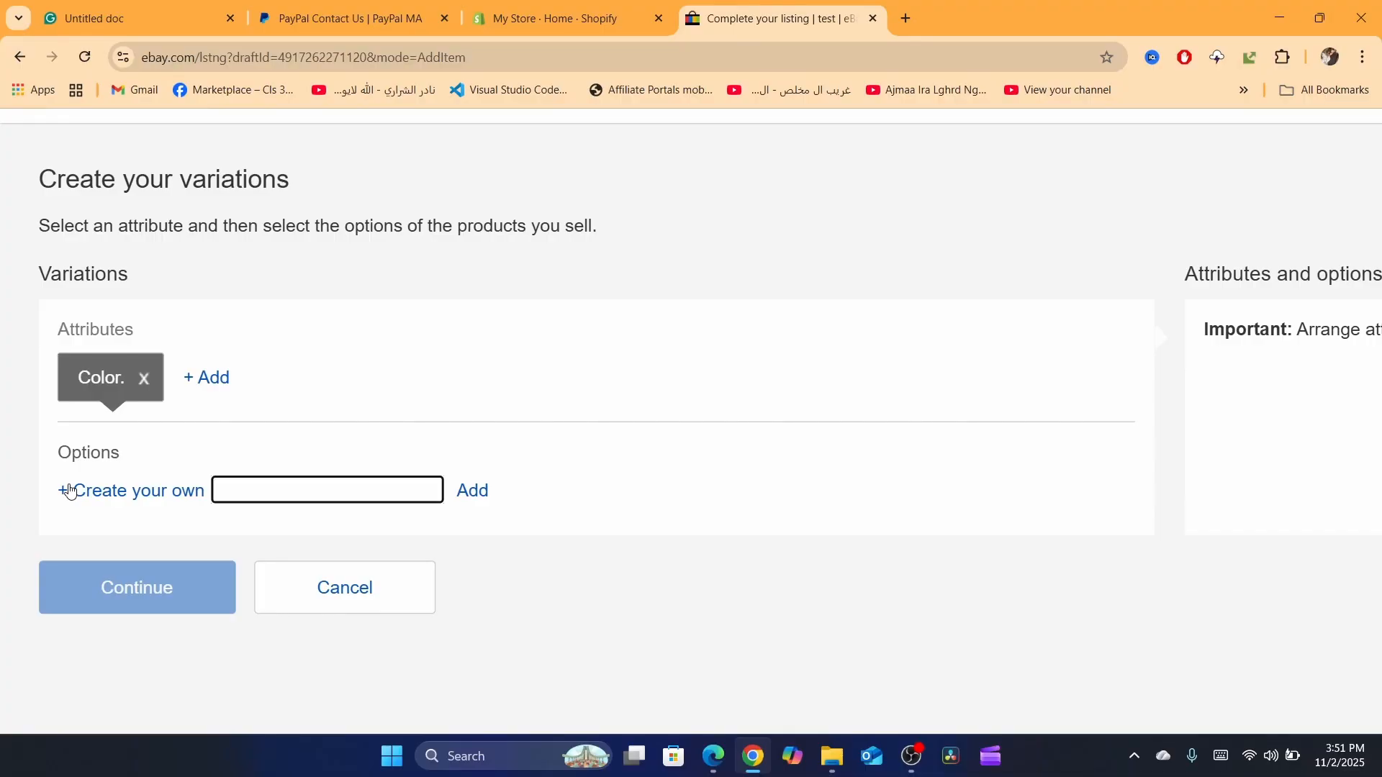
pyautogui.write('blue')
pyautogui.press('Return')
pyautogui.click(102, 555)
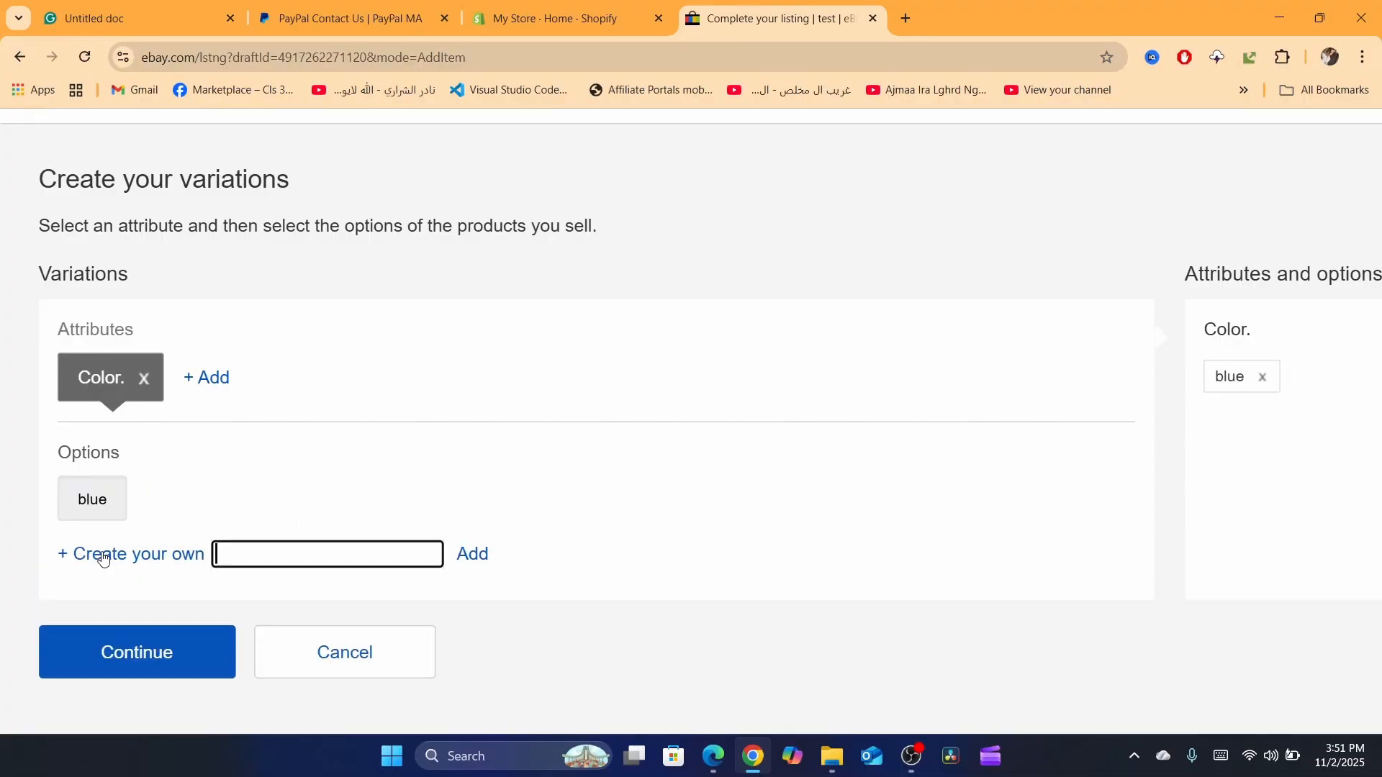
pyautogui.write('yellow')
pyautogui.click(481, 556)
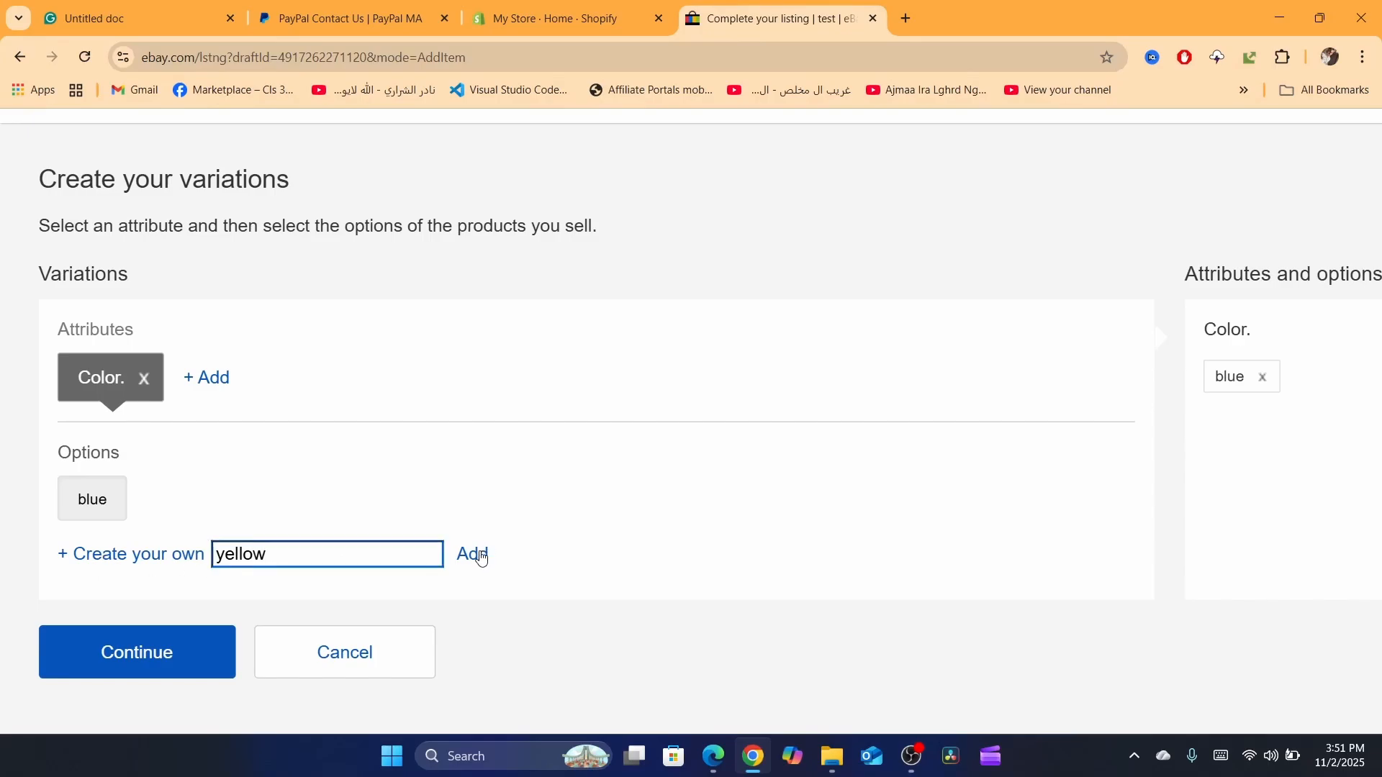
pyautogui.write('red')
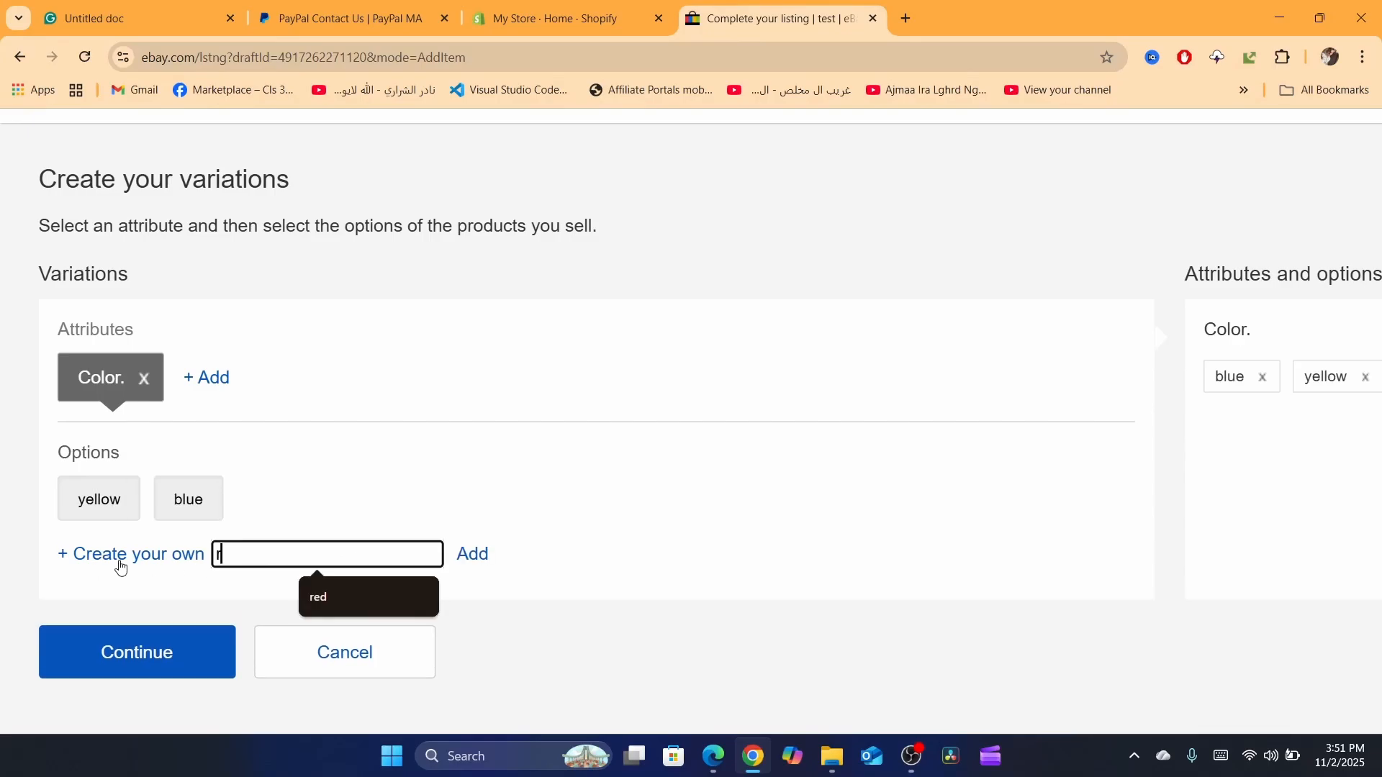
pyautogui.click(481, 557)
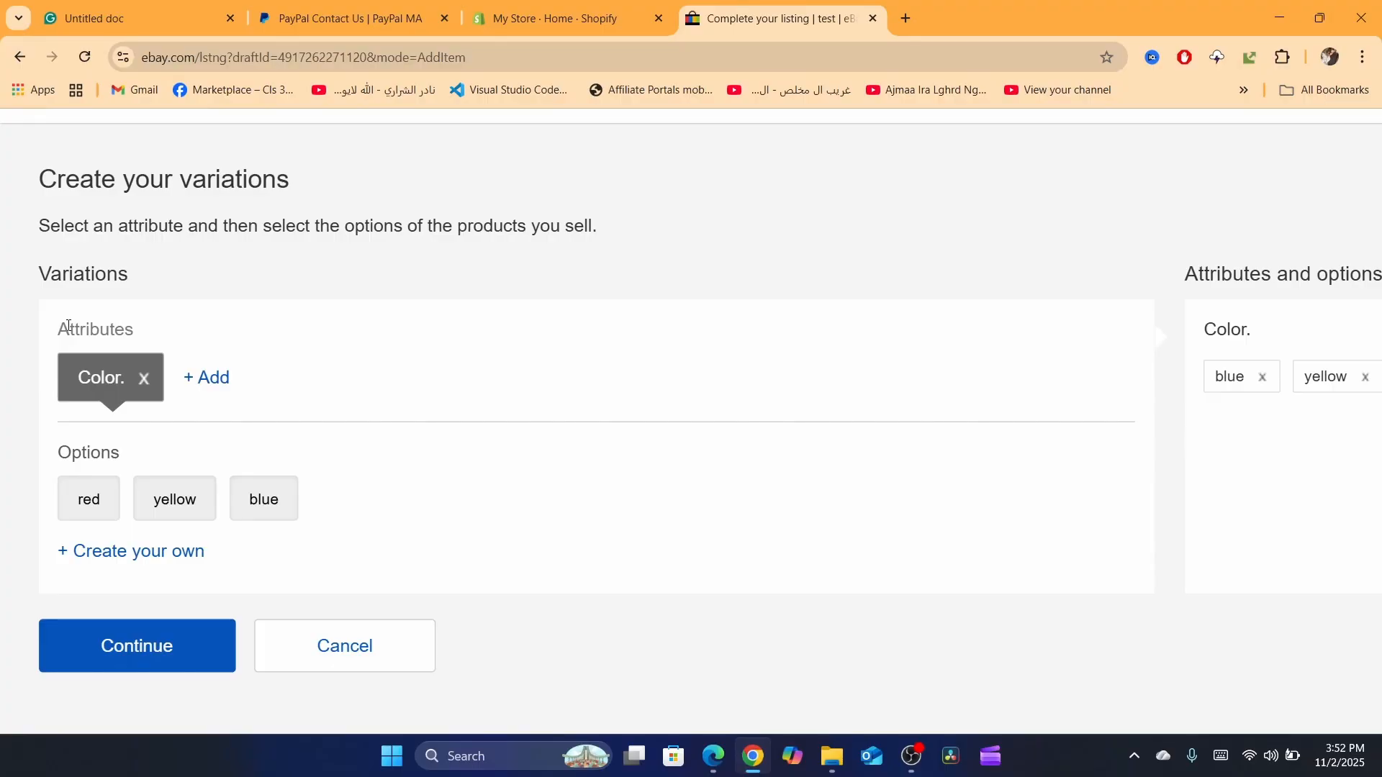
# Step: Add a second custom variation attribute named "size" and save it
pyautogui.click(200, 383)
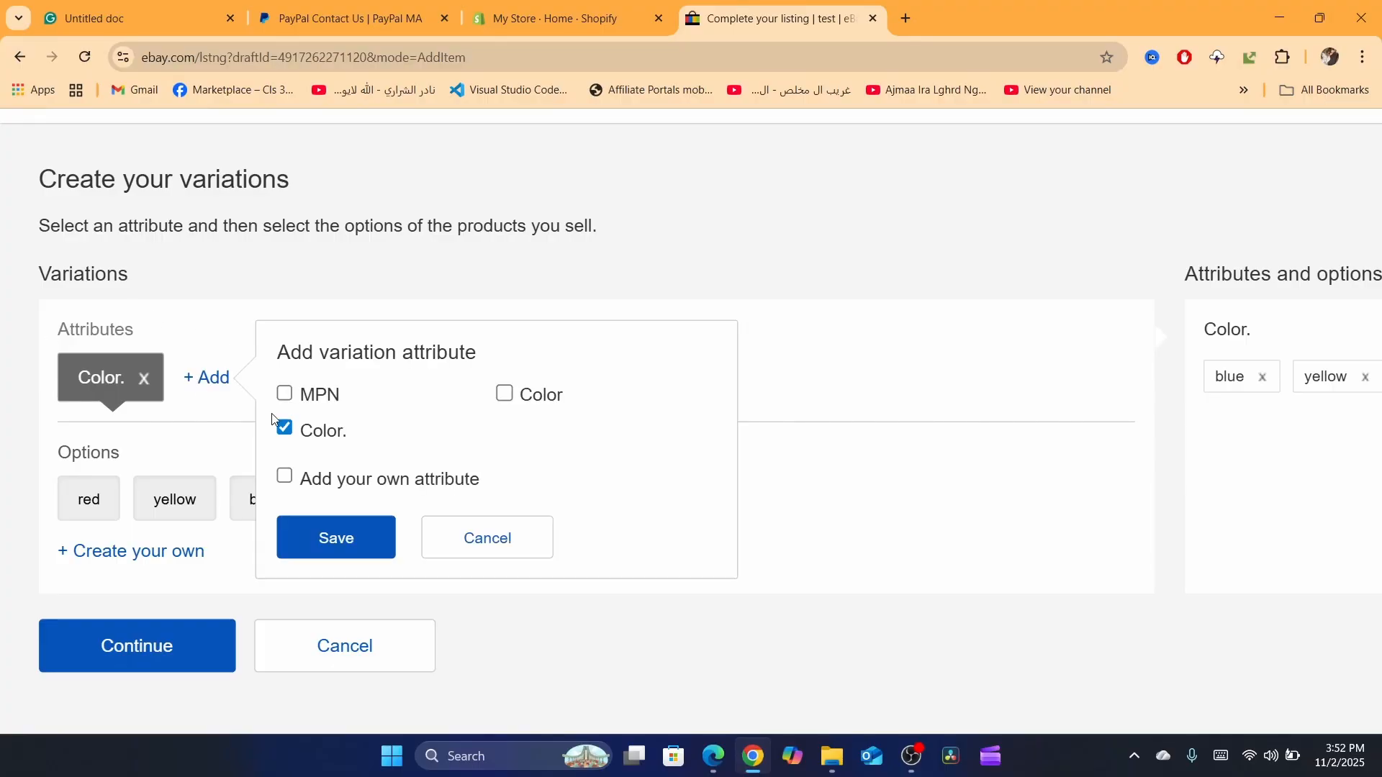
pyautogui.click(317, 484)
pyautogui.click(354, 580)
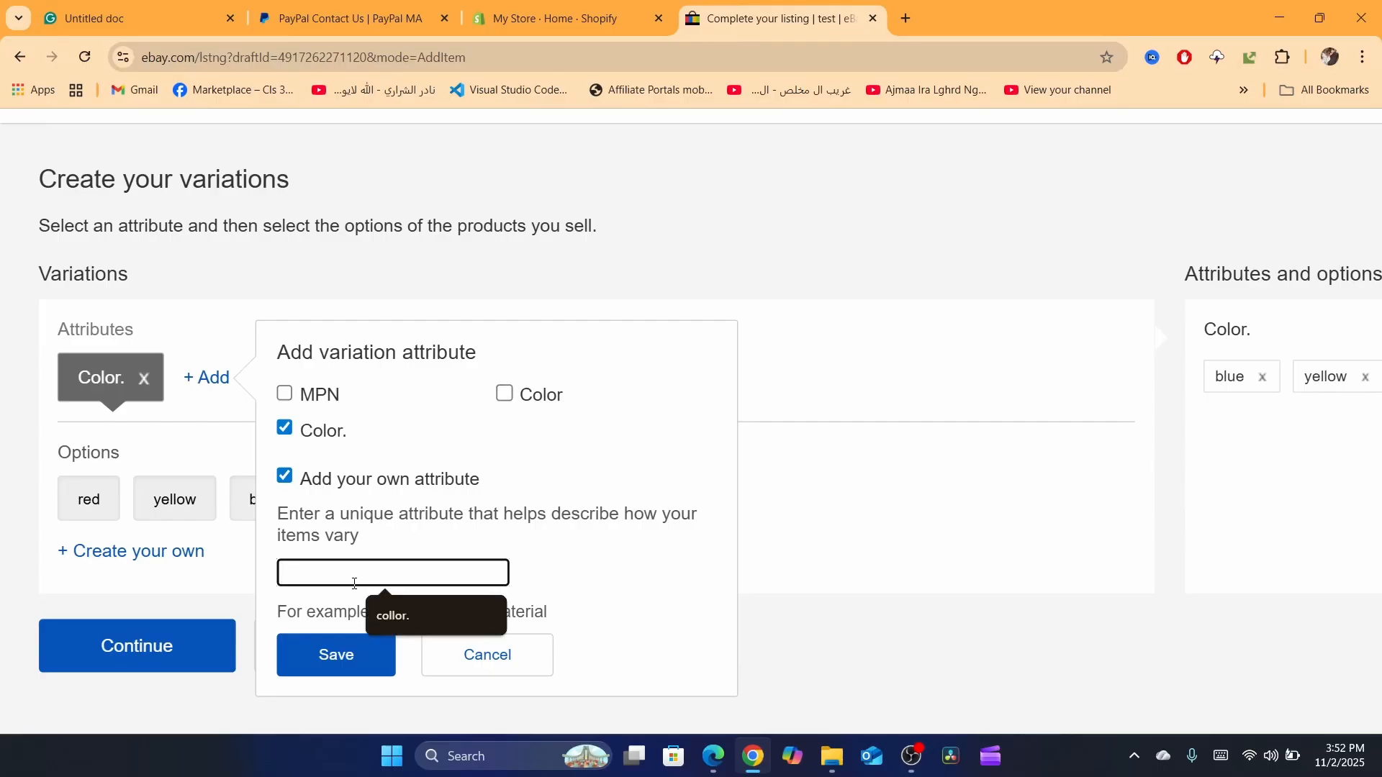
pyautogui.write('size')
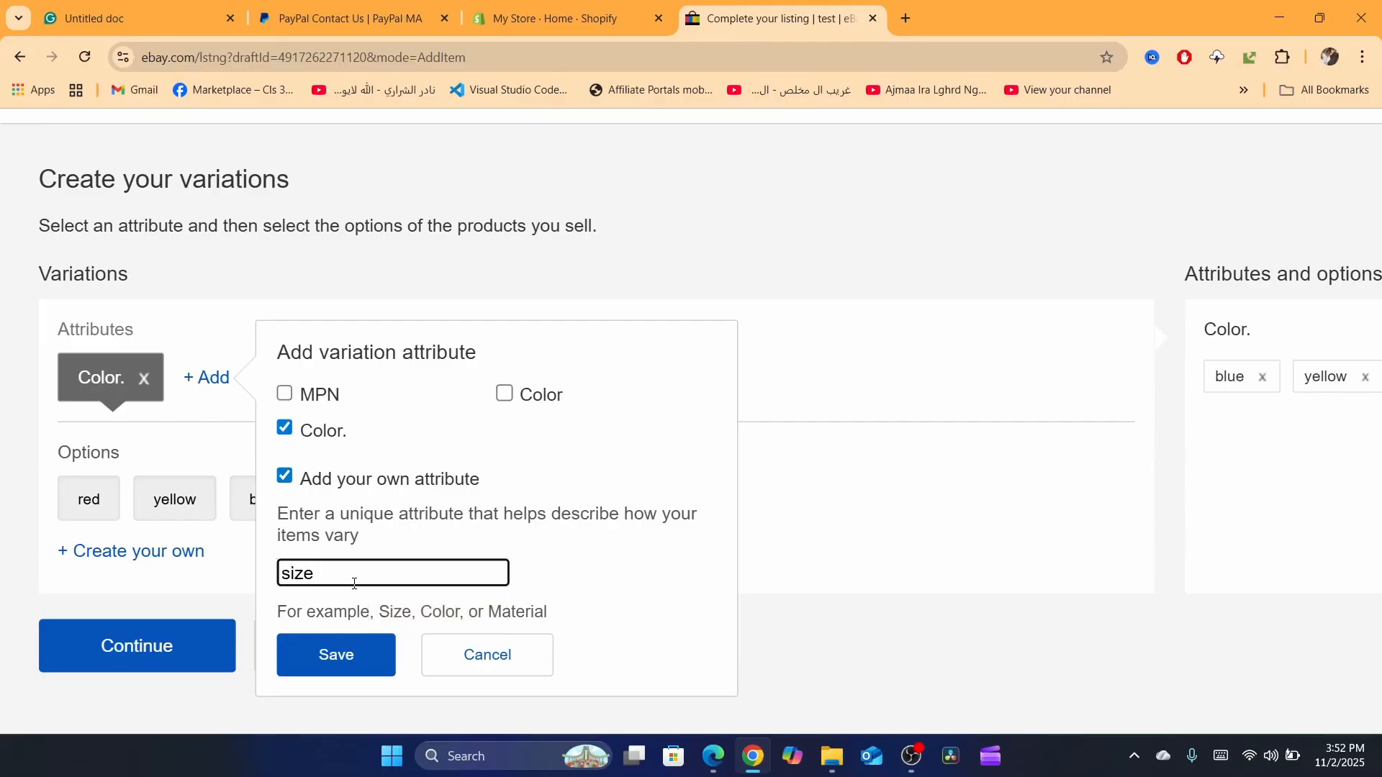
pyautogui.press('Return')
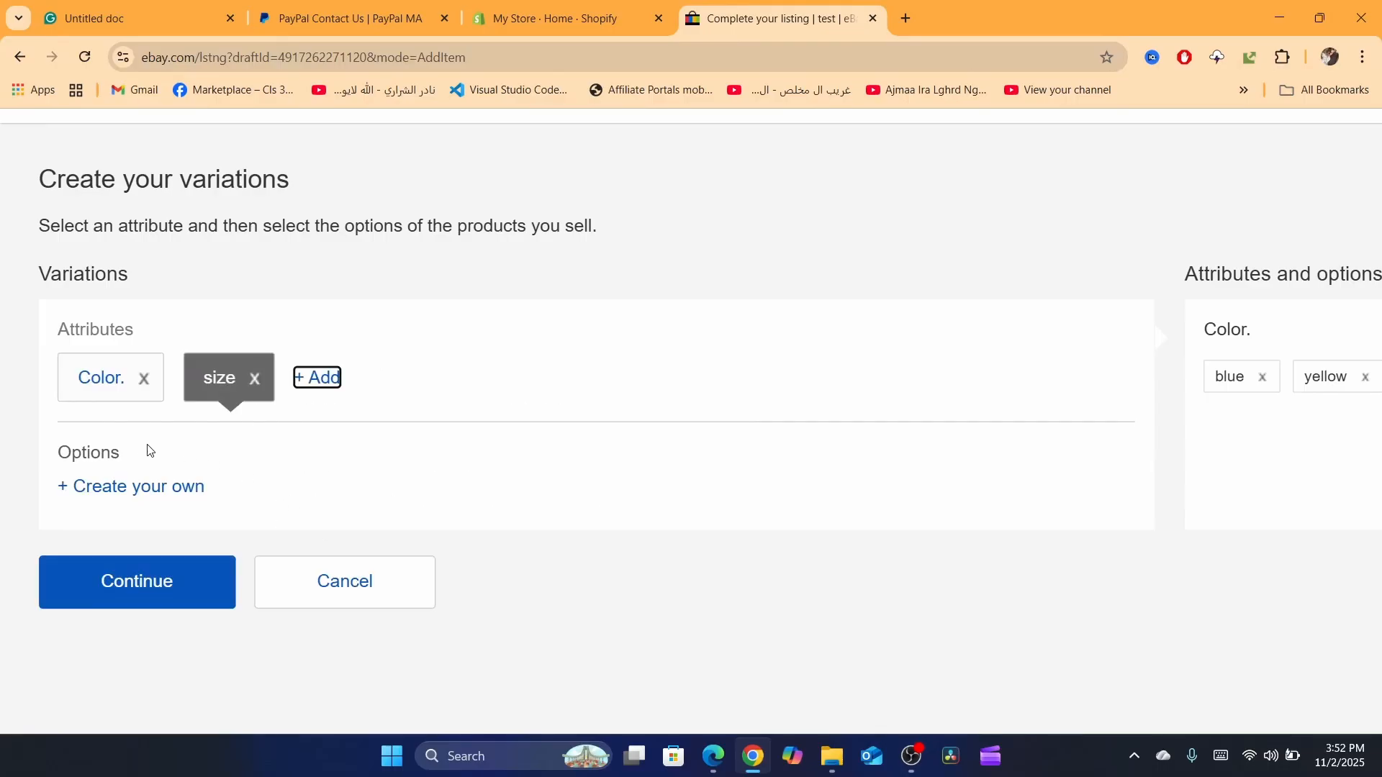
# Step: Add the custom options "m", "xl" and "s" to the size attribute
pyautogui.click(87, 398)
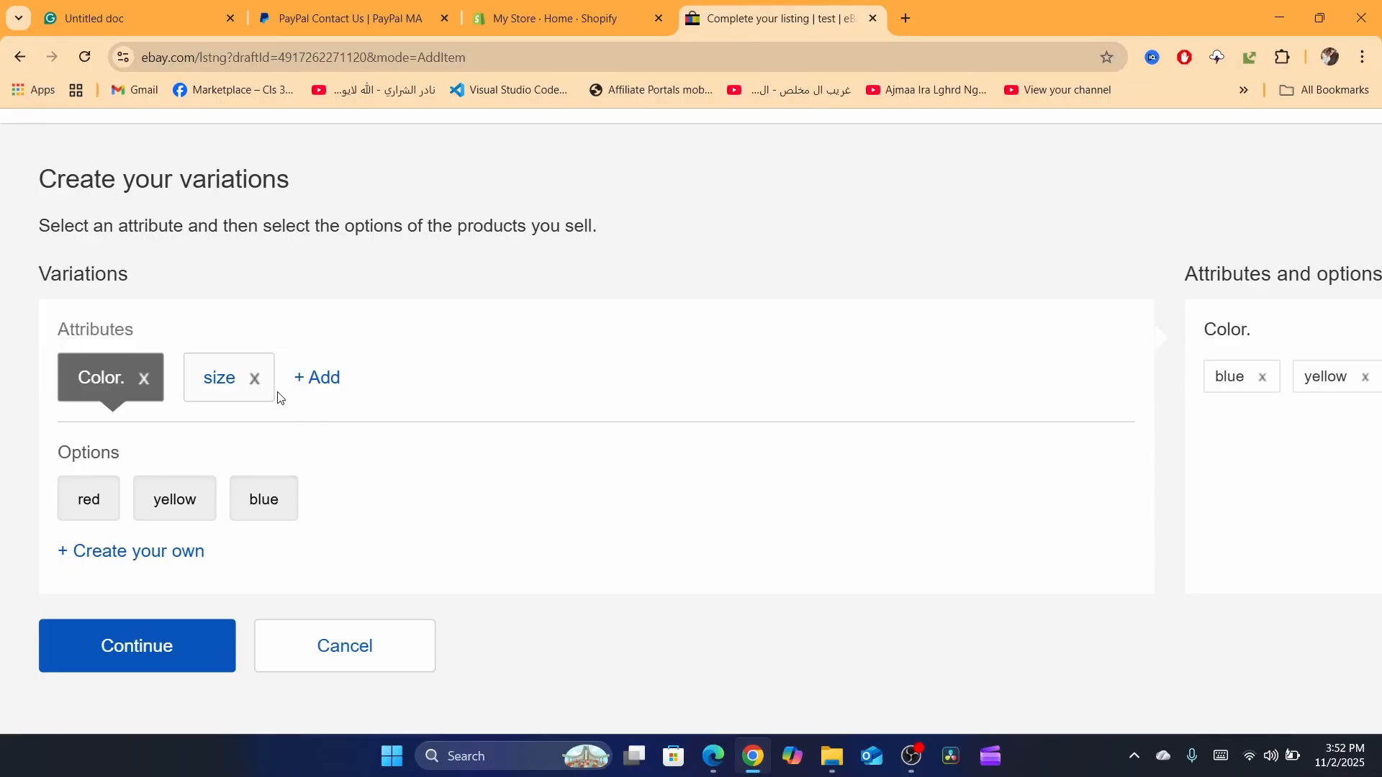
pyautogui.click(207, 389)
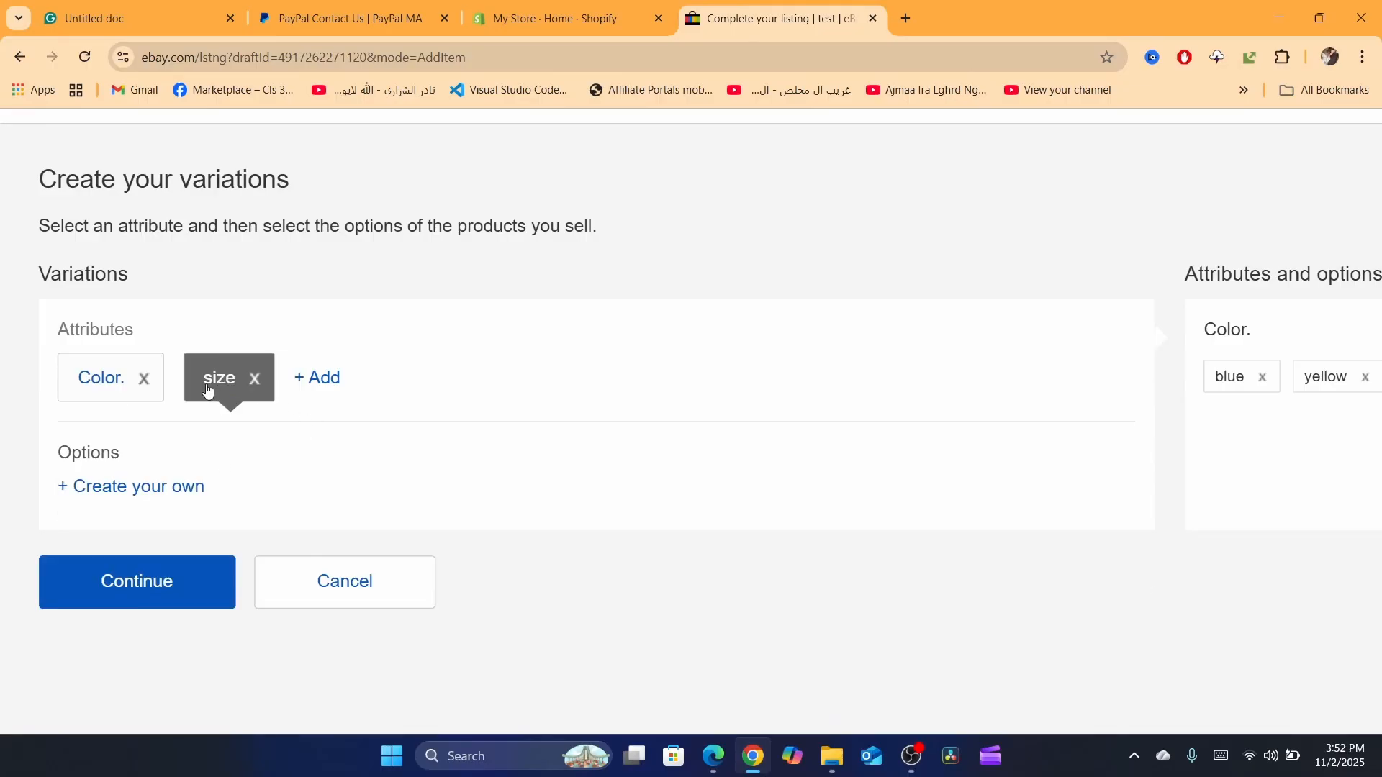
pyautogui.click(107, 493)
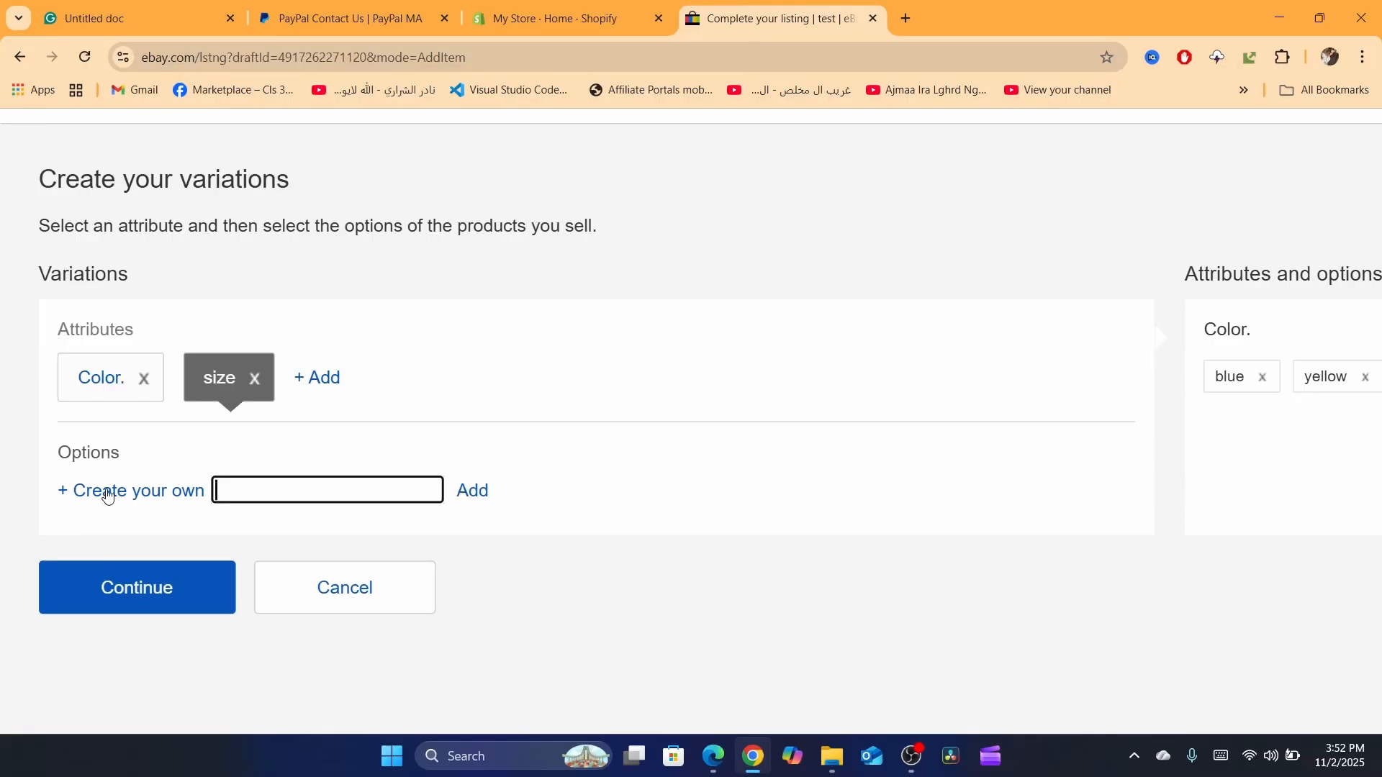
pyautogui.write('m')
pyautogui.click(485, 496)
pyautogui.click(145, 556)
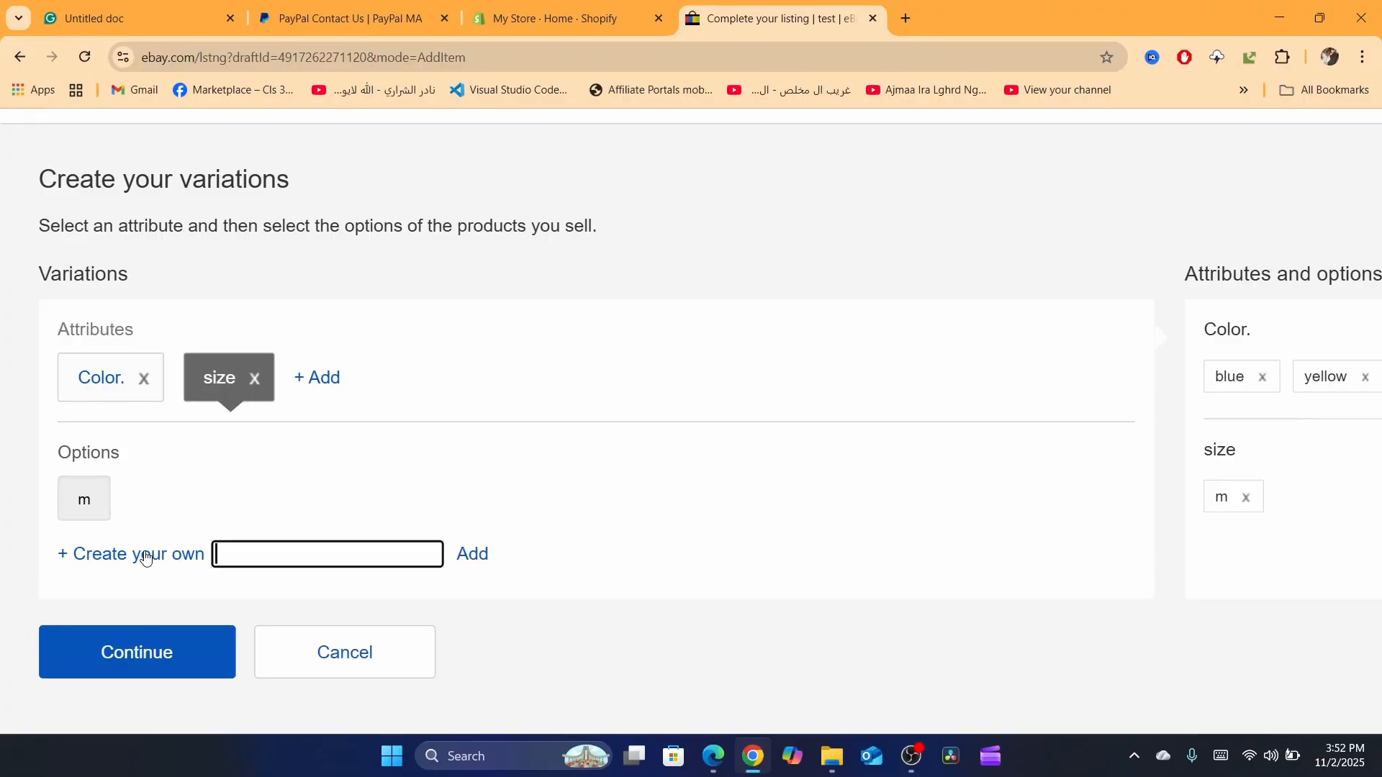
pyautogui.write('xl')
pyautogui.click(472, 556)
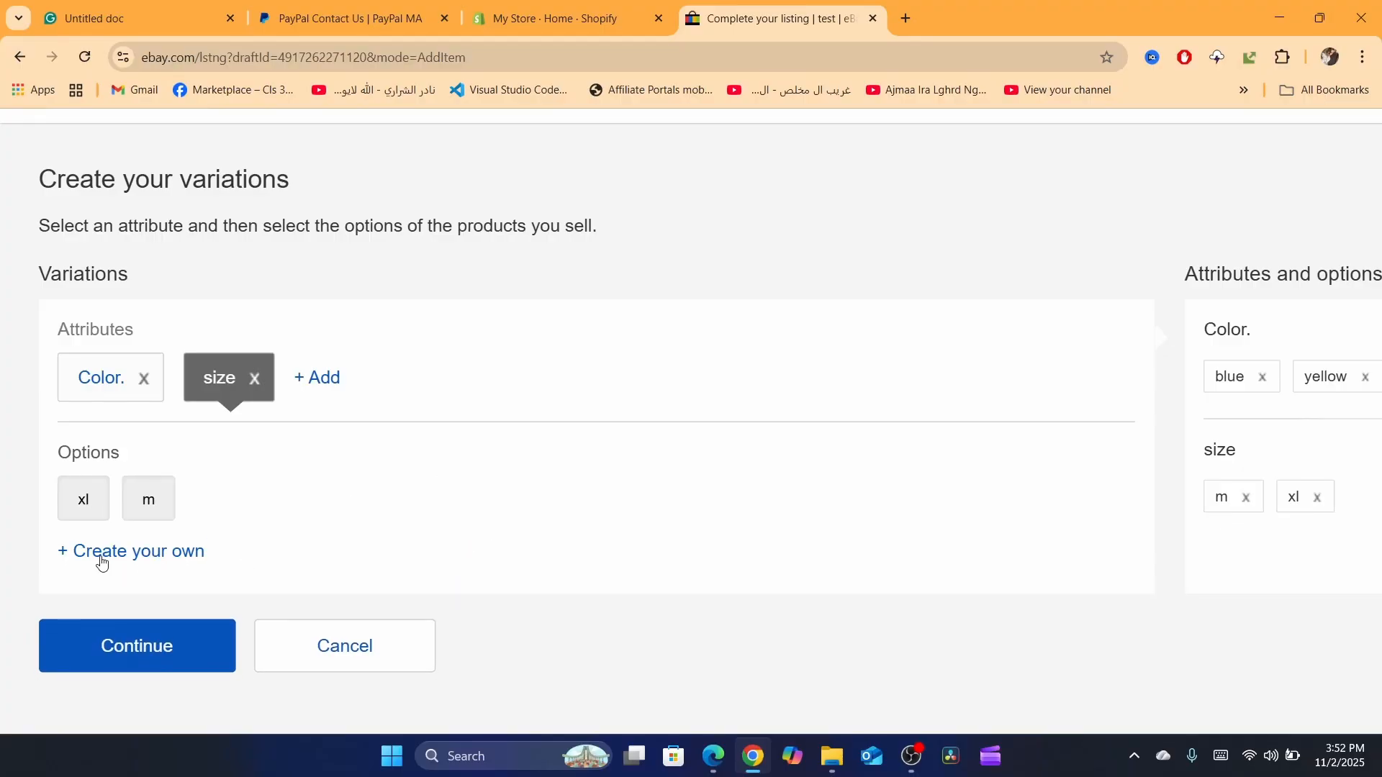
pyautogui.click(101, 560)
pyautogui.write('s')
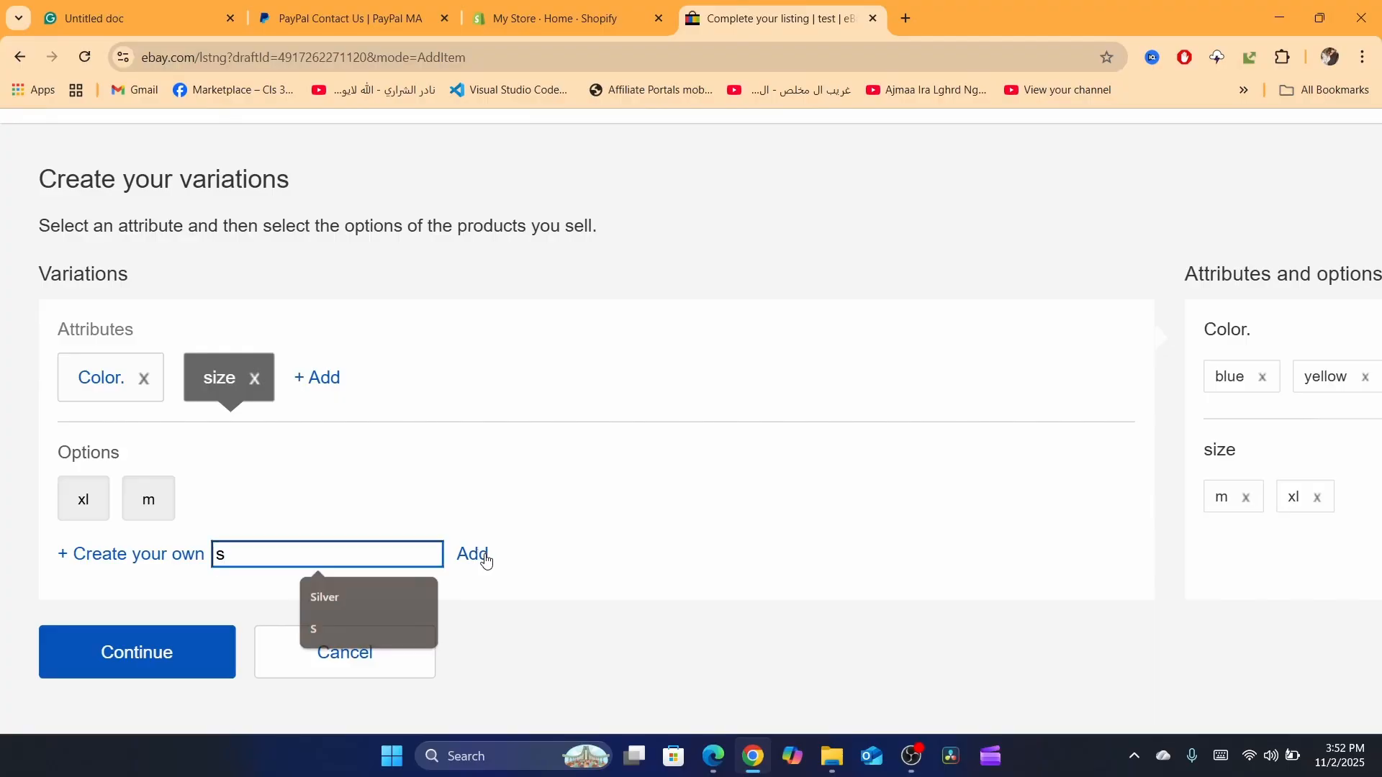
pyautogui.click(482, 557)
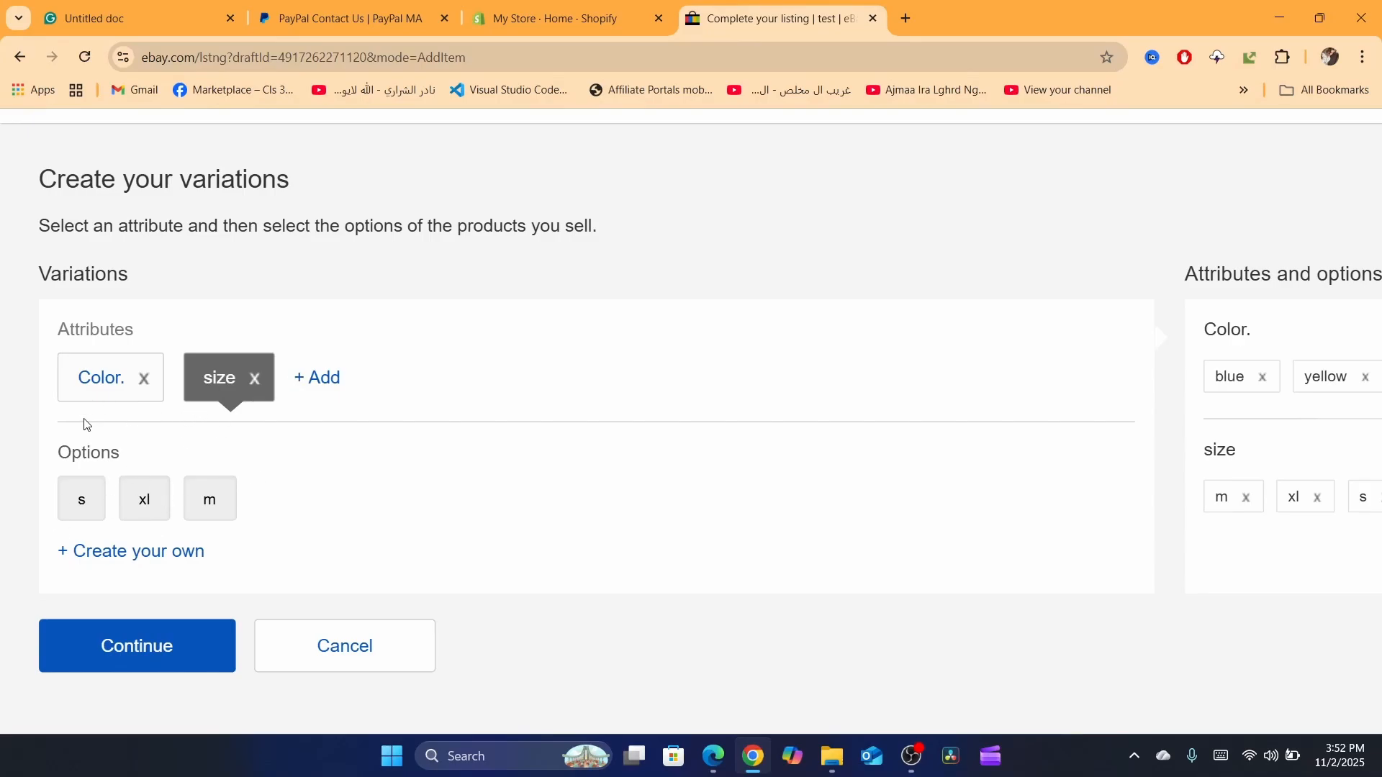
# Step: Check the Color. options and continue to the photos and combinations of the created variations
pyautogui.click(78, 393)
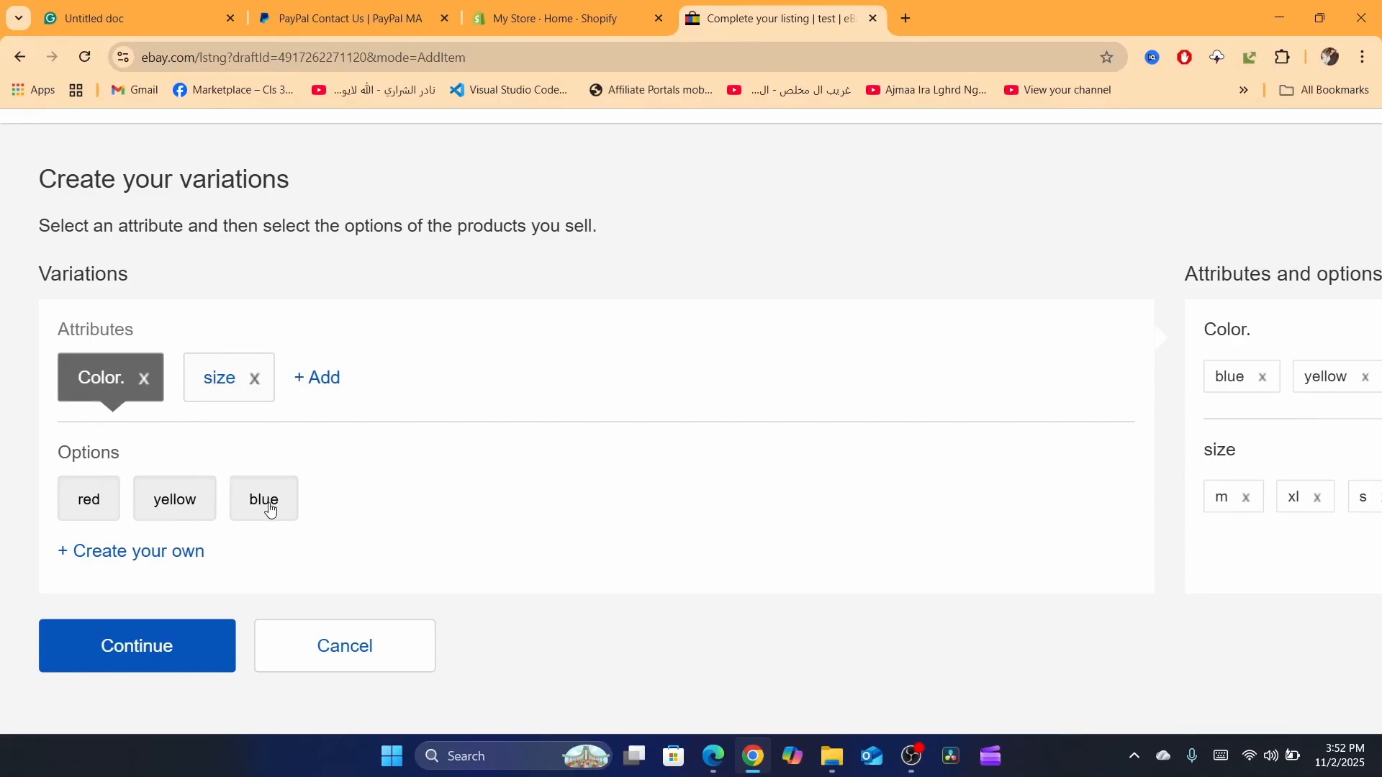
pyautogui.click(128, 655)
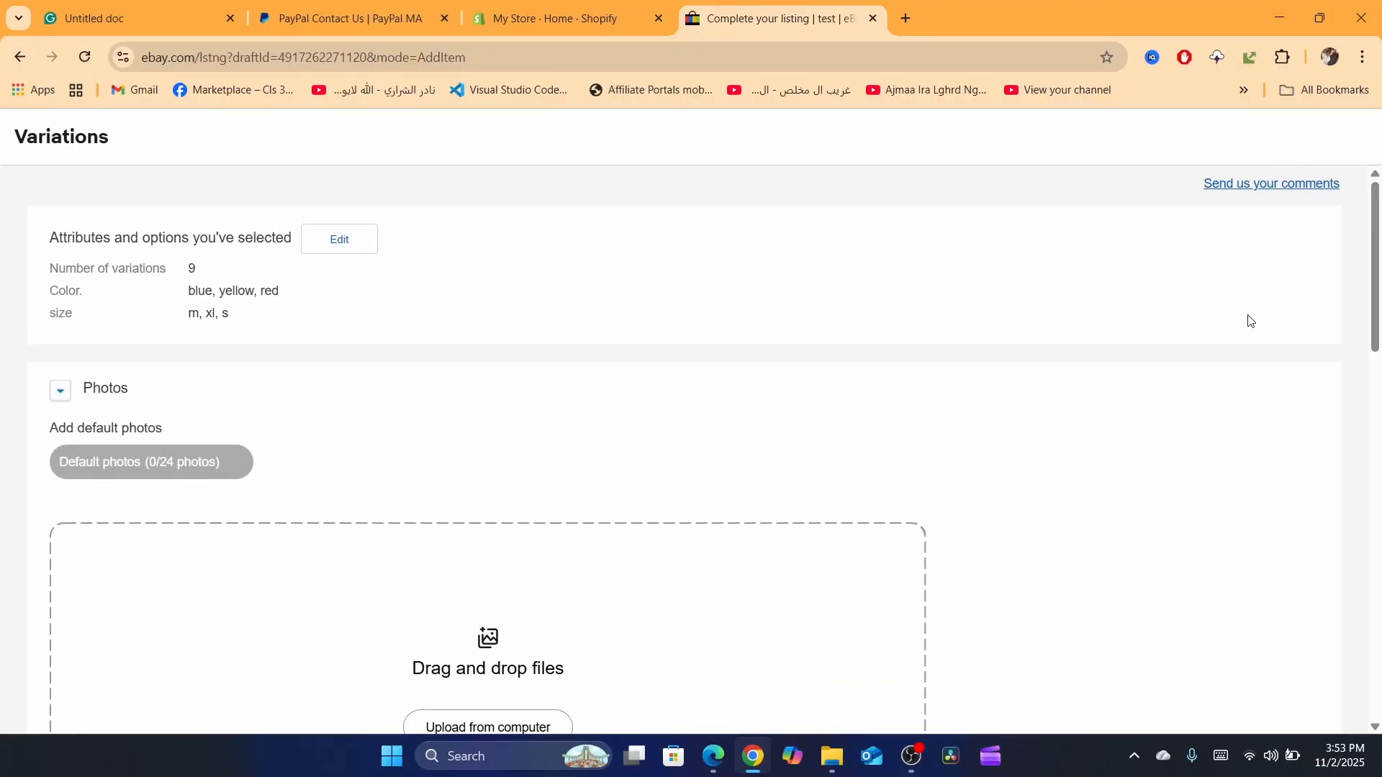
pyautogui.scroll(-4, 1380, 241)
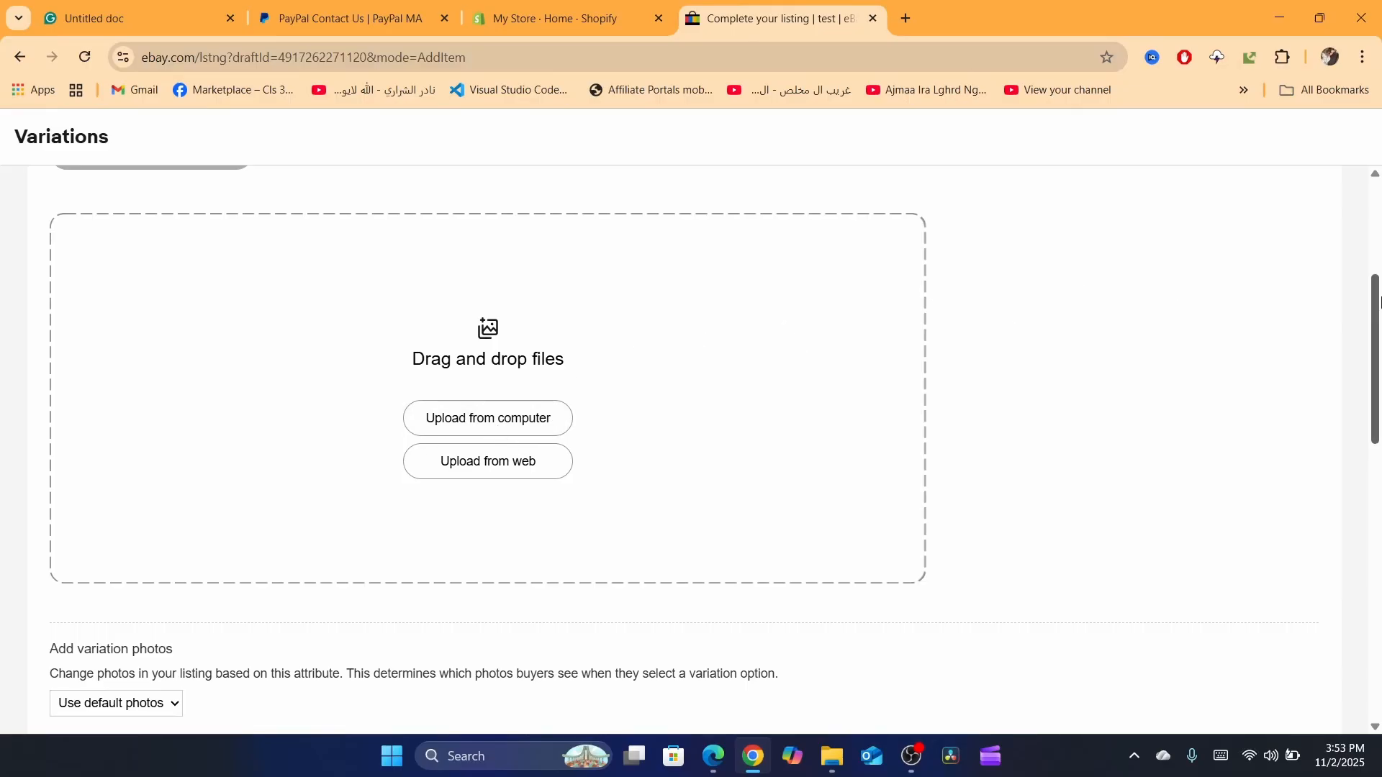
pyautogui.scroll(-4, 1380, 397)
pyautogui.scroll(-3, 1380, 397)
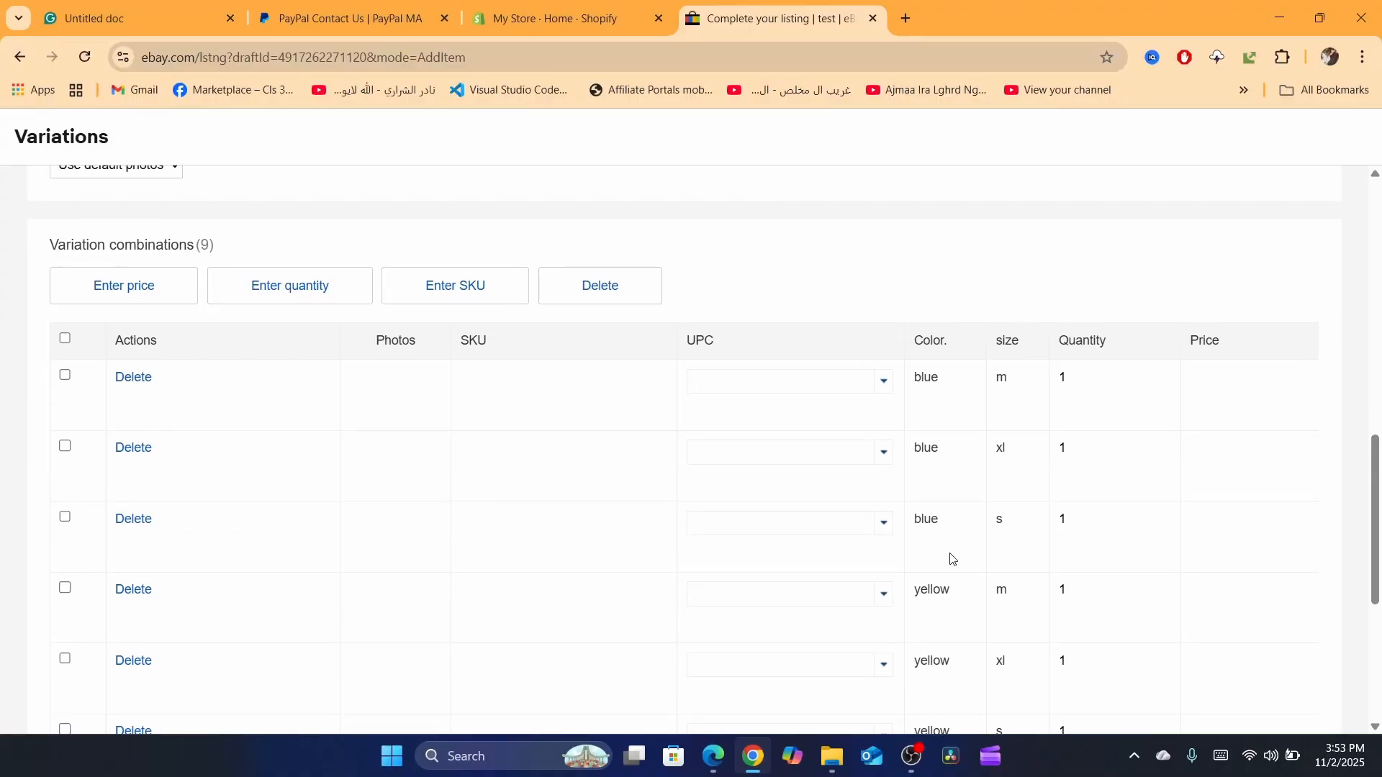
# Step: Set the variation photos to change based on the Color. attribute
pyautogui.moveTo(1379, 526); pyautogui.dragTo(1380, 410)
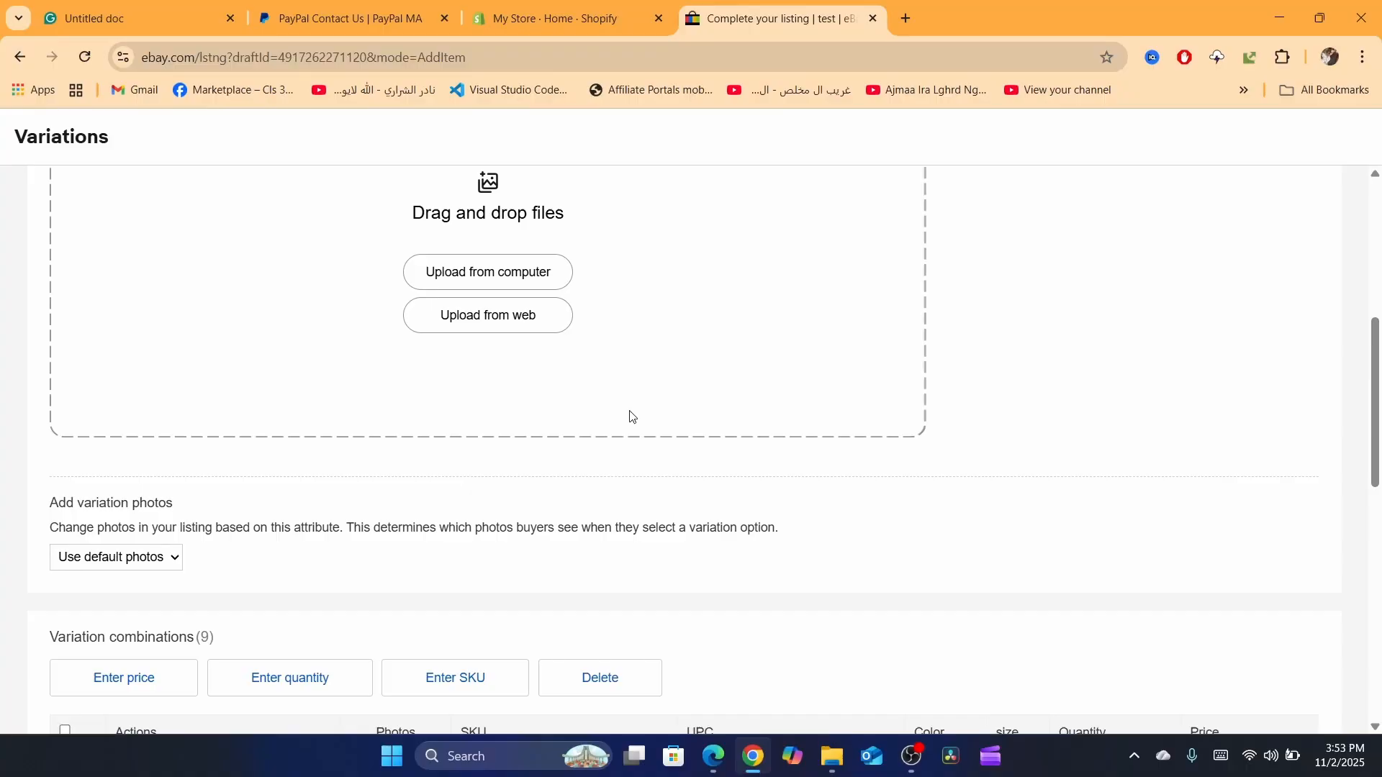
pyautogui.click(99, 565)
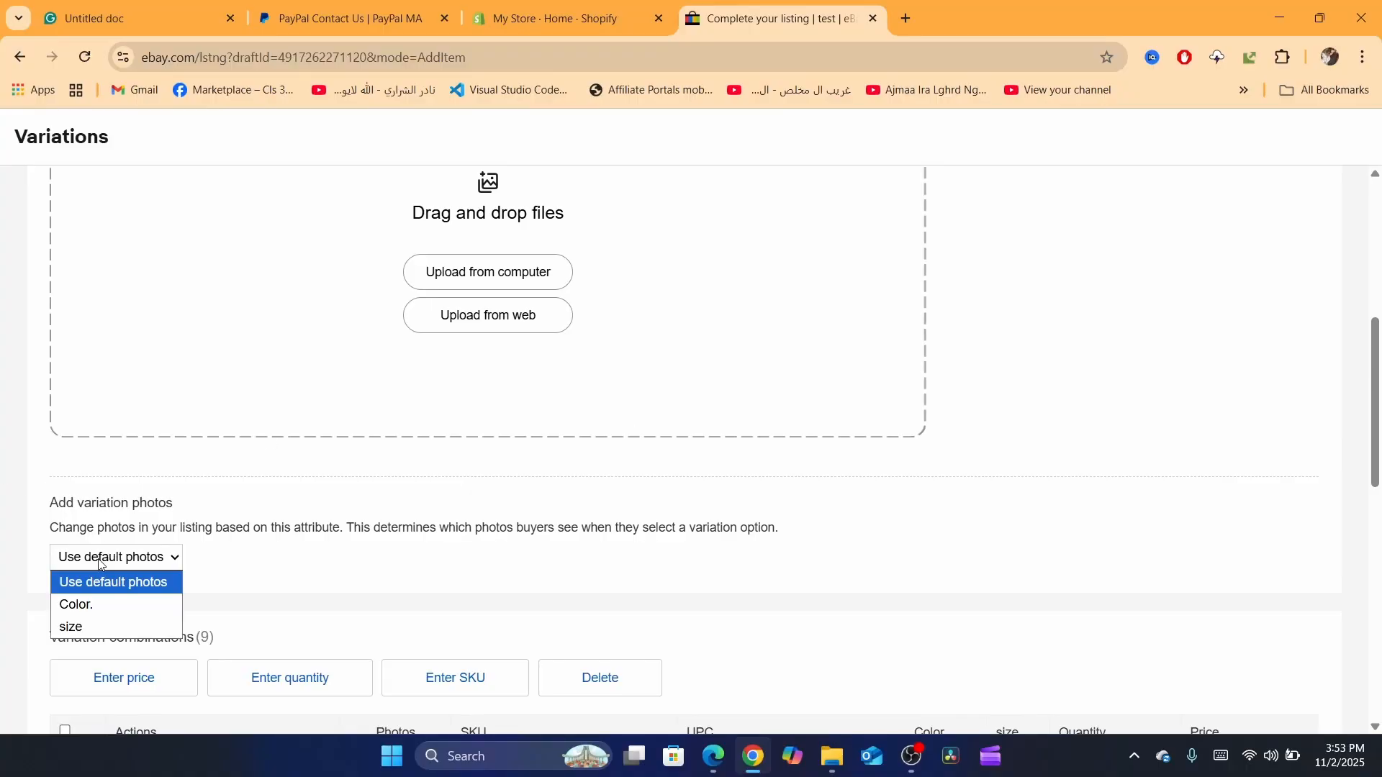
pyautogui.click(65, 609)
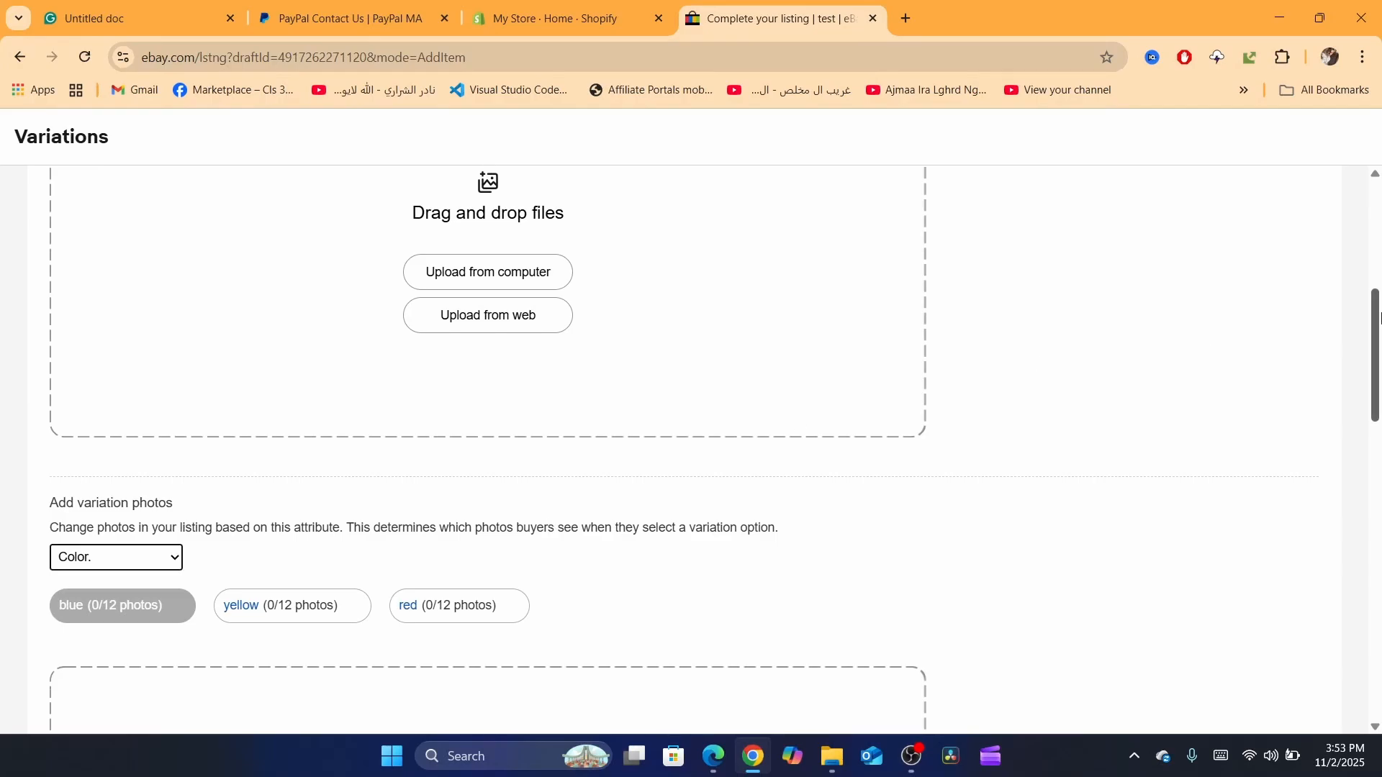
pyautogui.moveTo(1379, 321); pyautogui.dragTo(1380, 412)
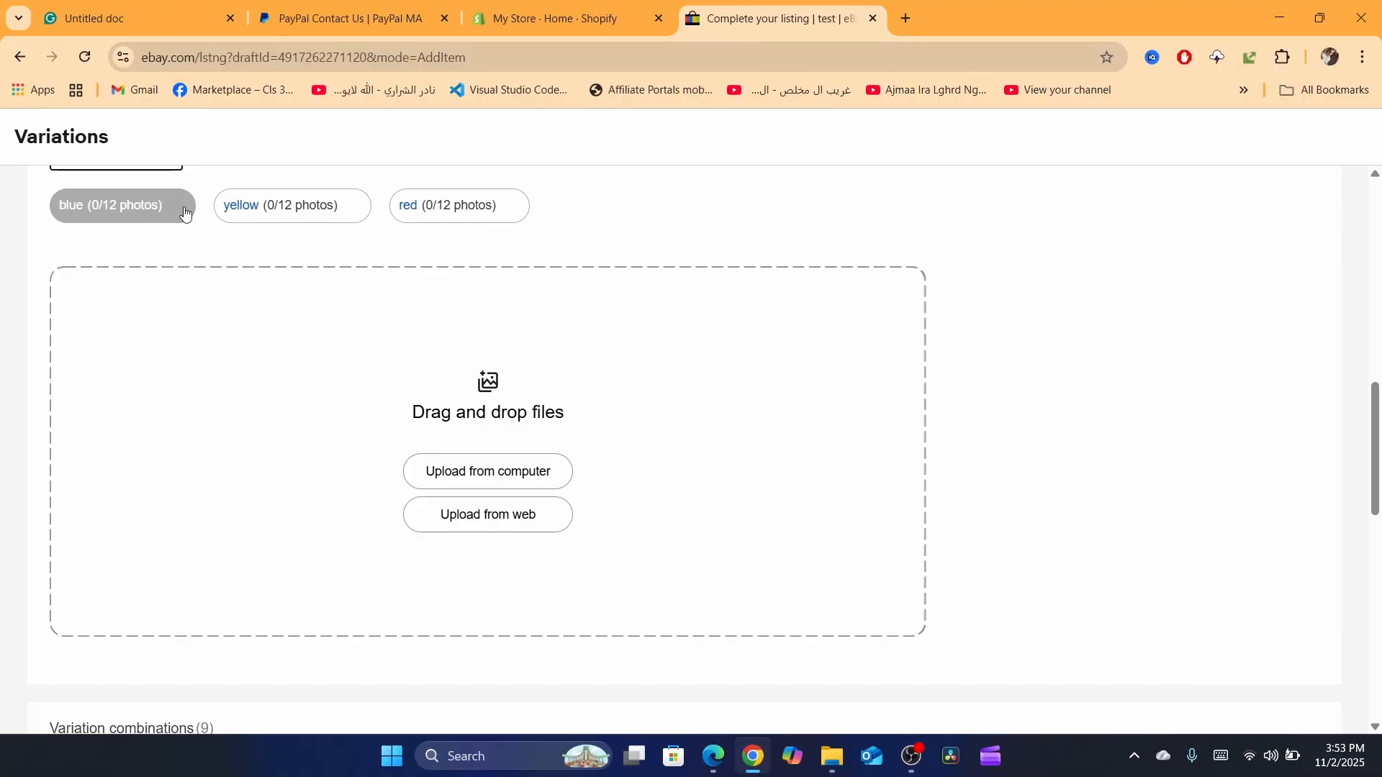
pyautogui.click(87, 205)
pyautogui.click(487, 482)
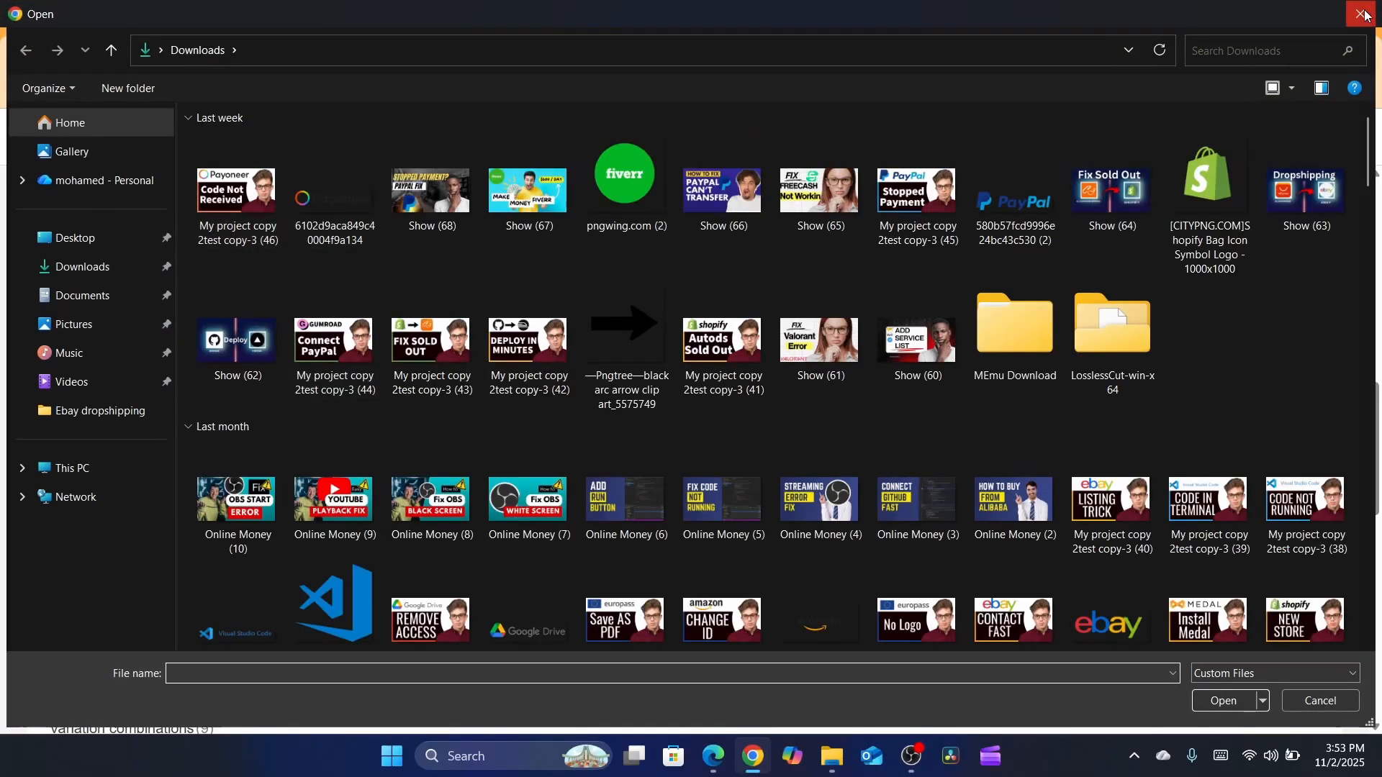
pyautogui.click(1366, 15)
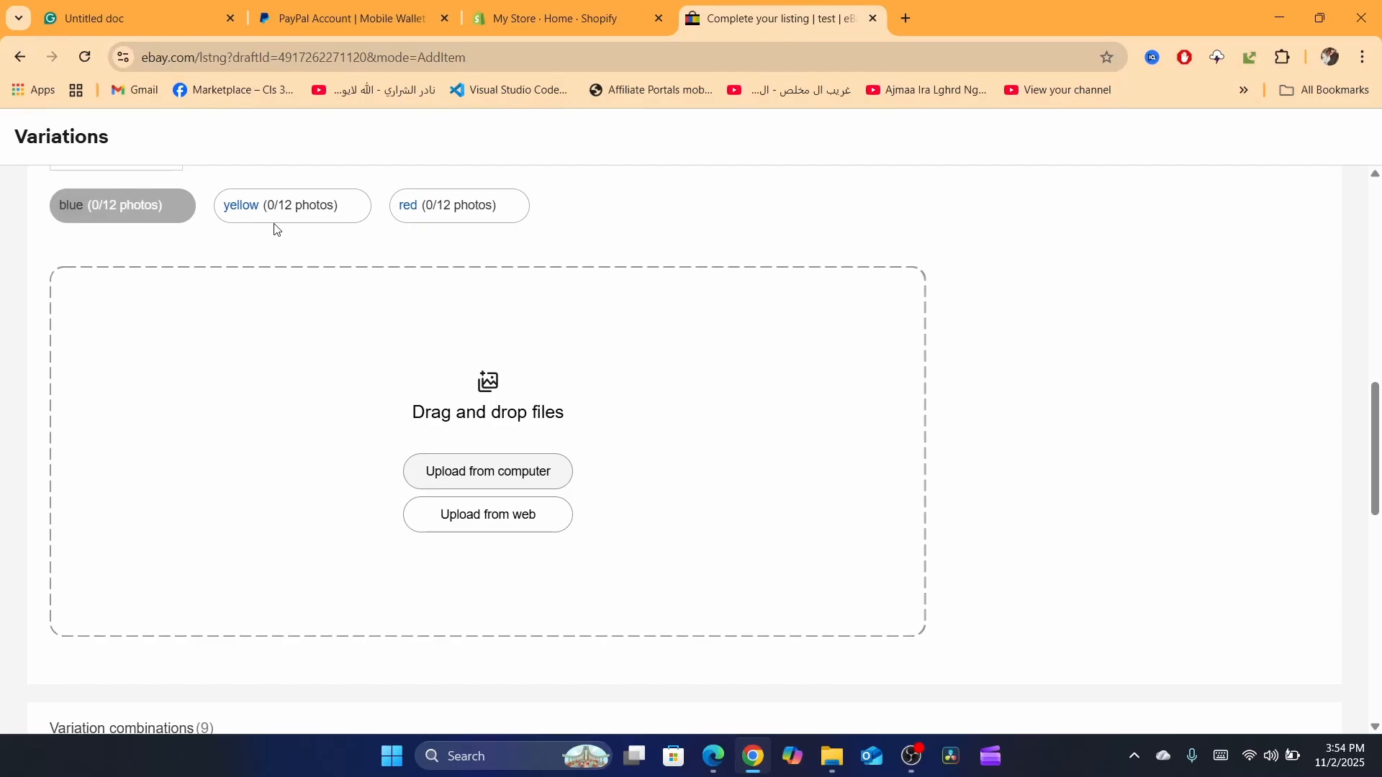
pyautogui.click(243, 210)
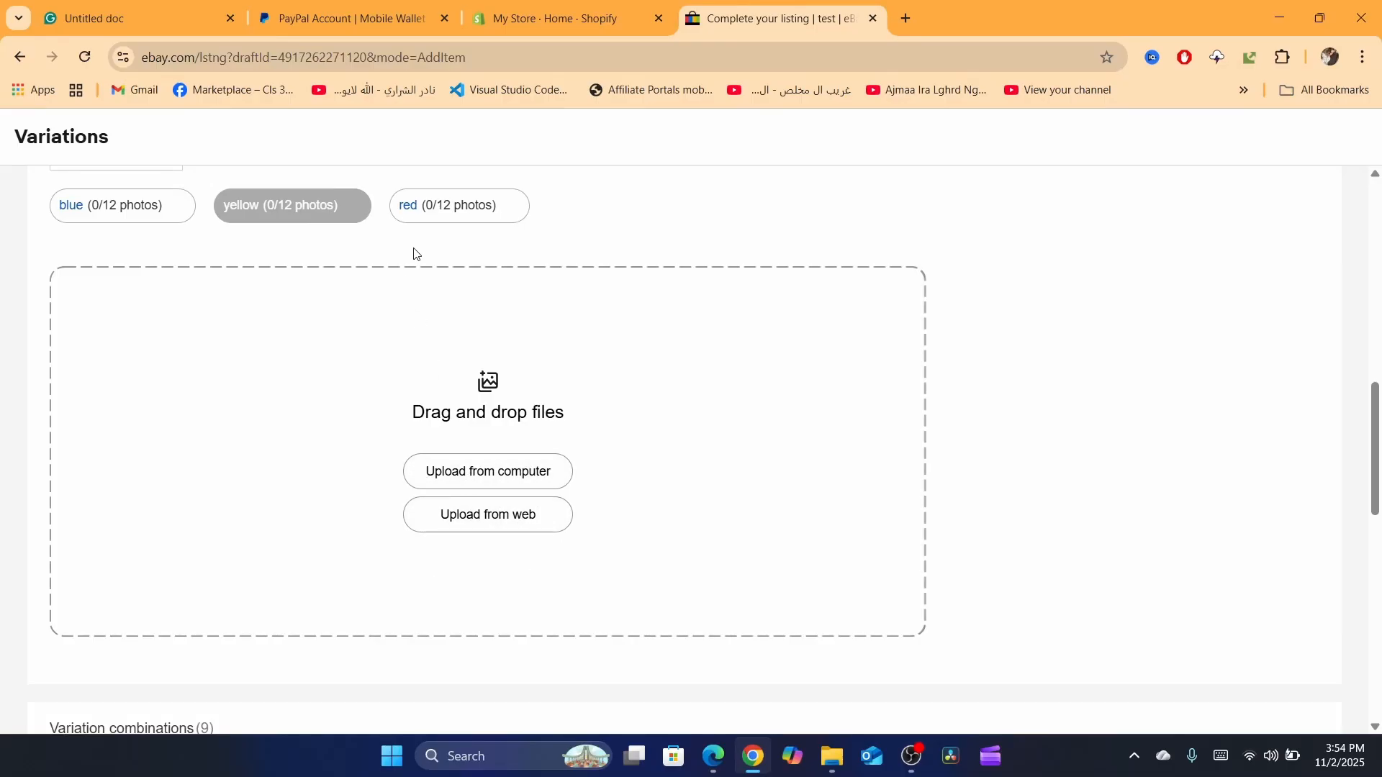
pyautogui.click(416, 209)
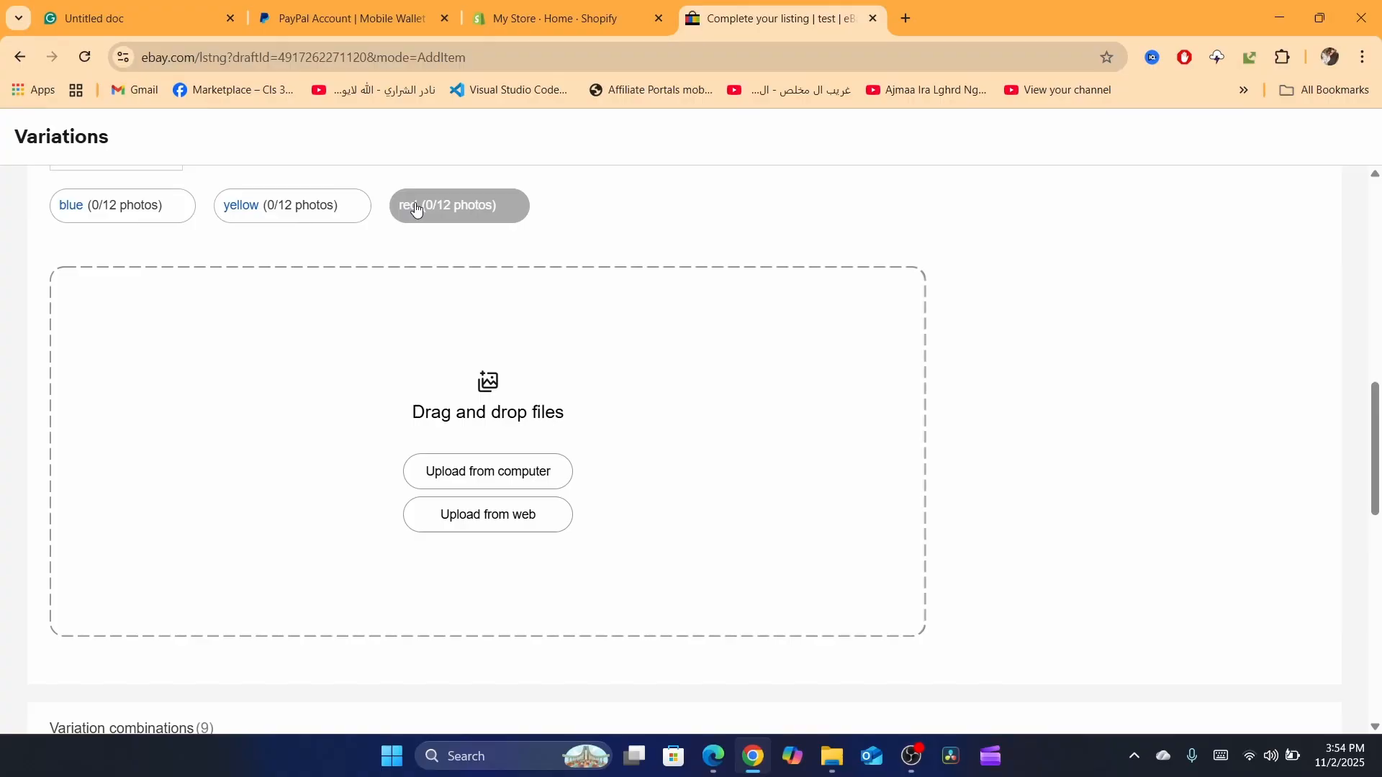
pyautogui.click(488, 473)
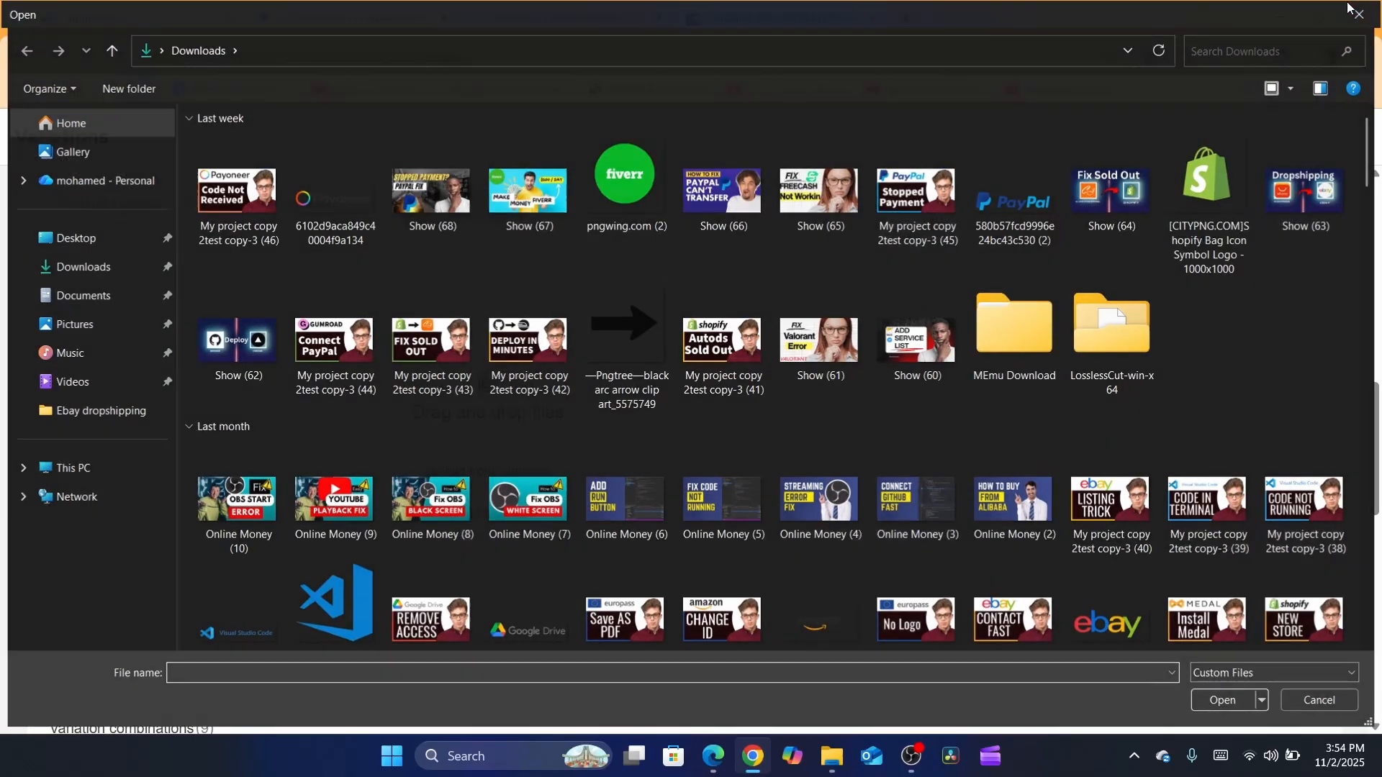
pyautogui.click(1352, 10)
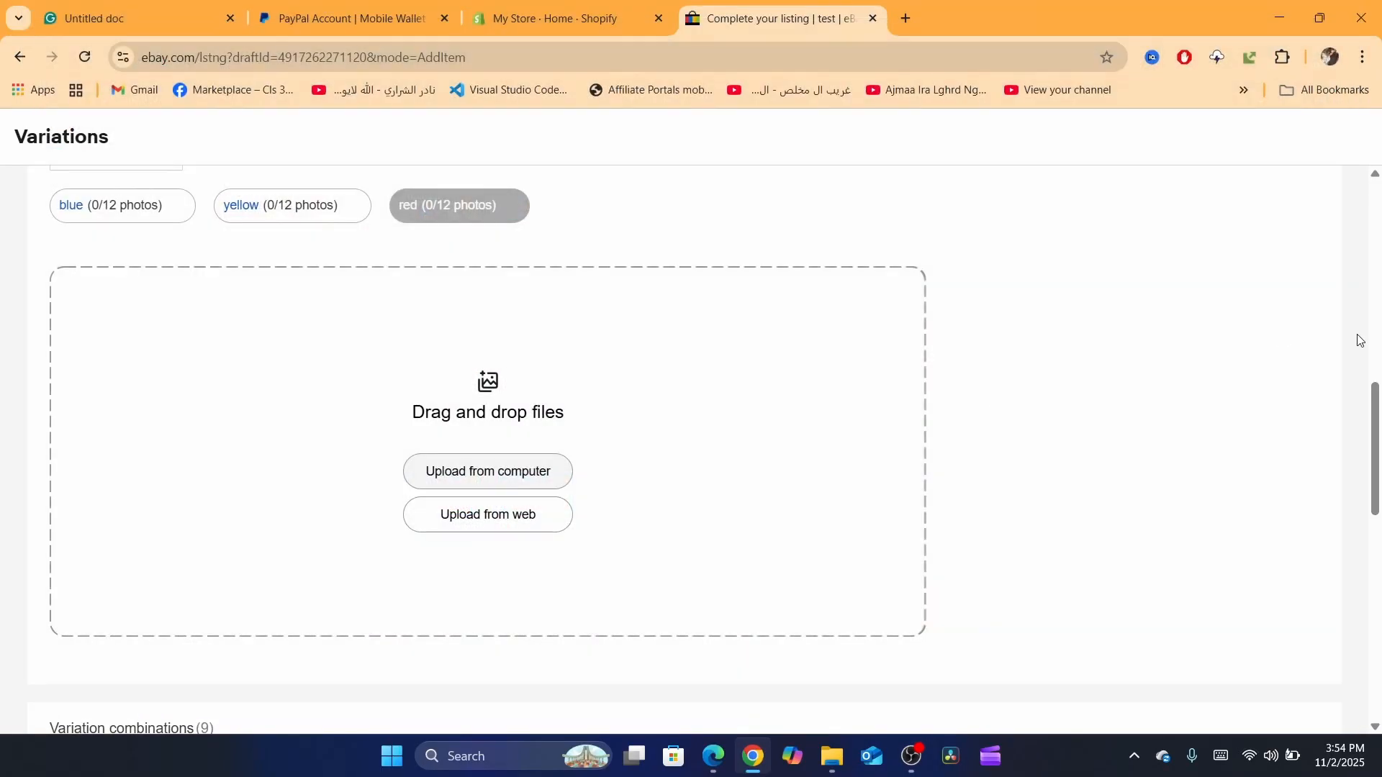
# Step: Set the price of the blue variations in sizes m, xl and s to 20 each
pyautogui.moveTo(1377, 397); pyautogui.dragTo(1378, 540)
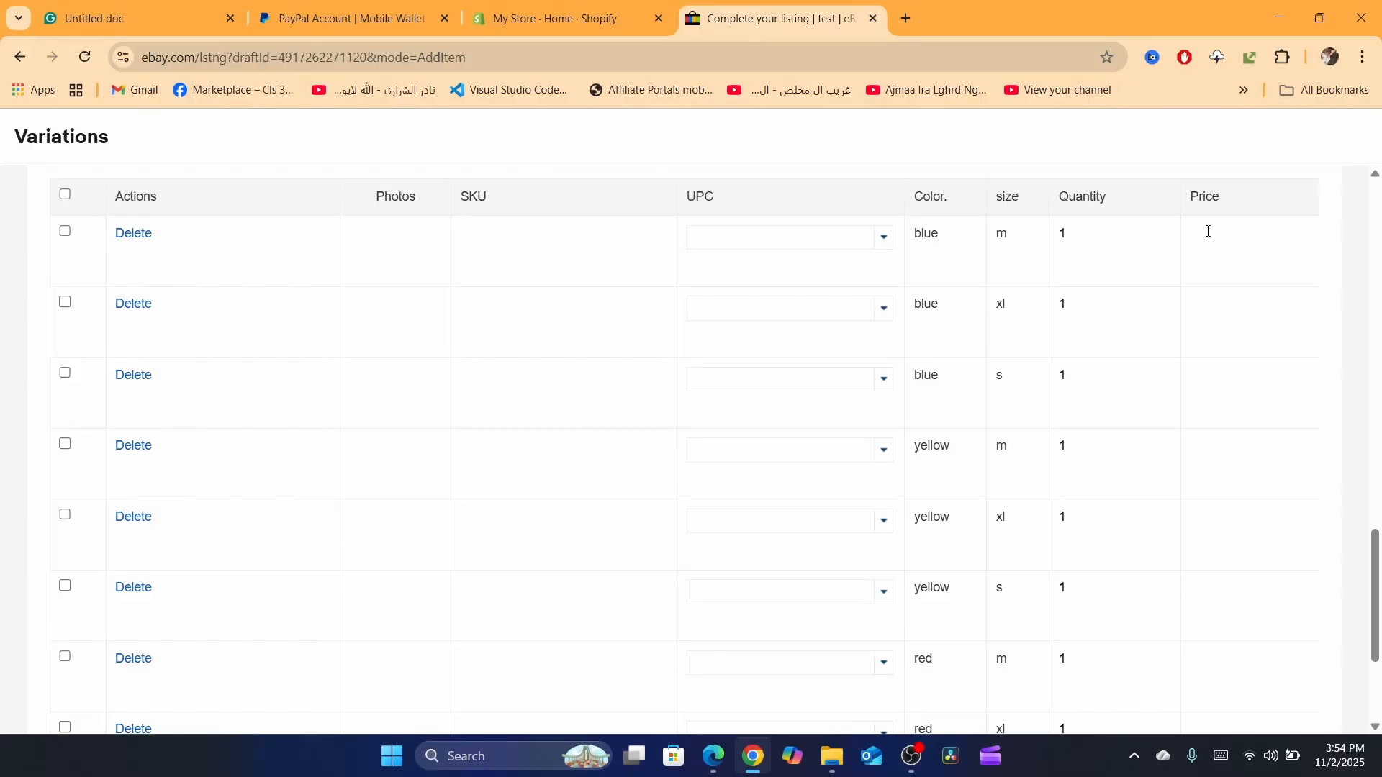
pyautogui.click(1208, 231)
pyautogui.write('20')
pyautogui.click(1216, 339)
pyautogui.write('2')
pyautogui.click(1227, 400)
pyautogui.write('20')
# Step: Set the prices of the yellow variations to 32 for size m, 20 for xl and 20 for s
pyautogui.click(1207, 457)
pyautogui.write('32')
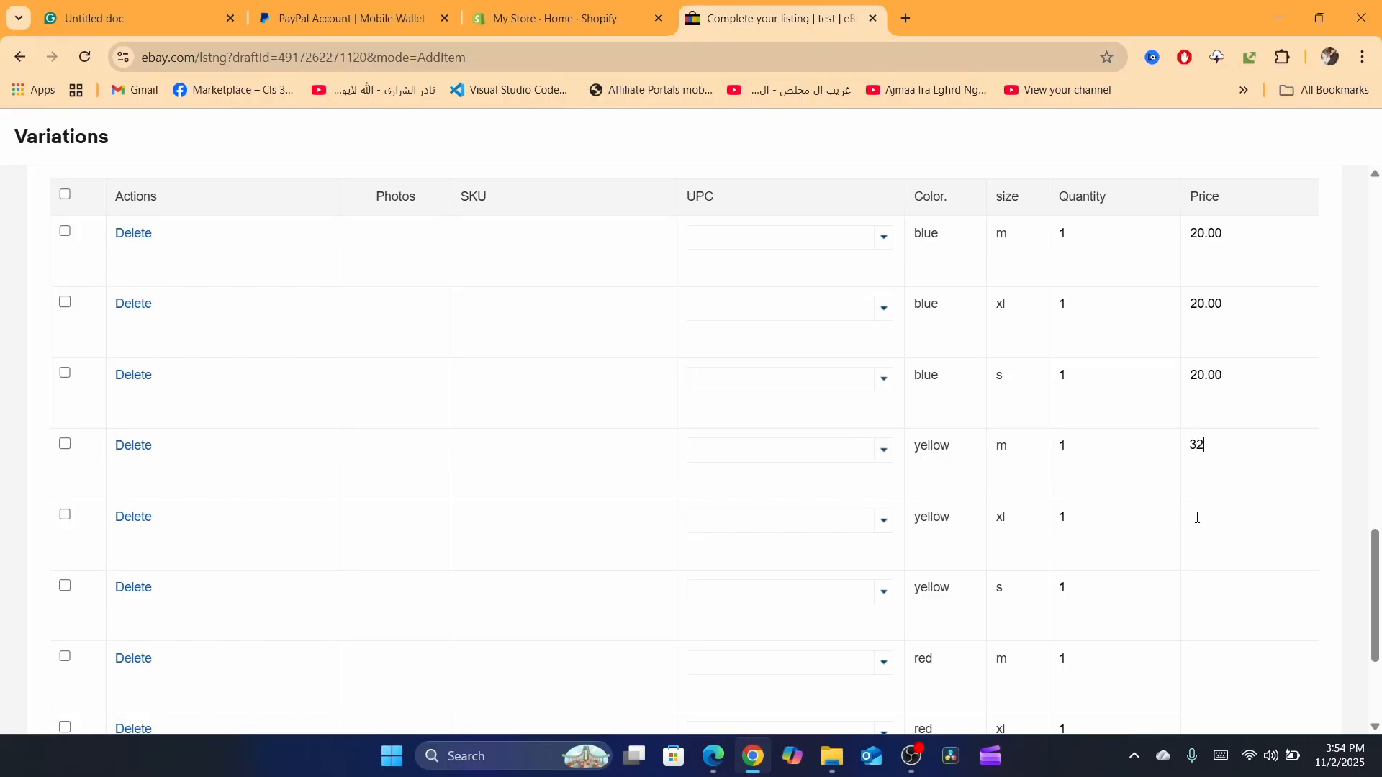
pyautogui.click(1198, 519)
pyautogui.scroll(-1, 1224, 519)
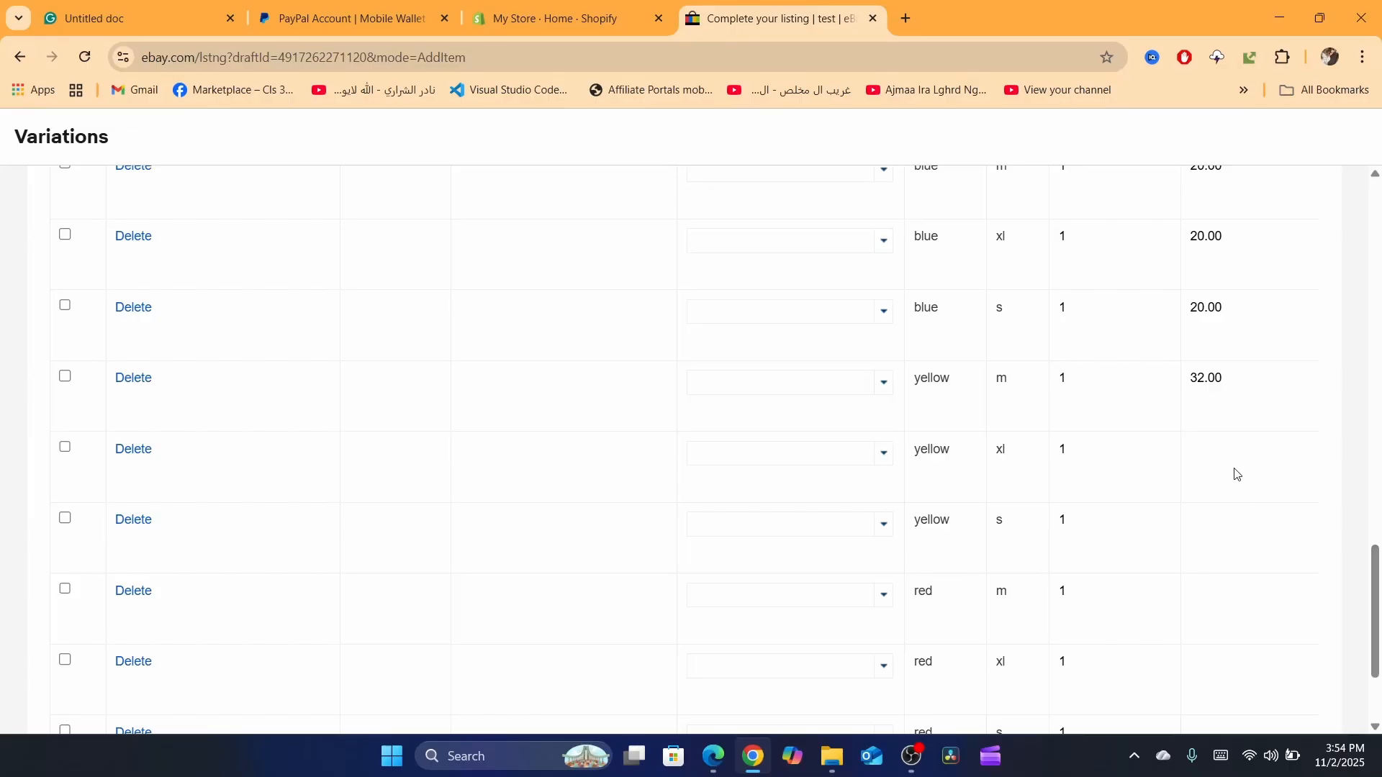
pyautogui.scroll(-3, 1236, 473)
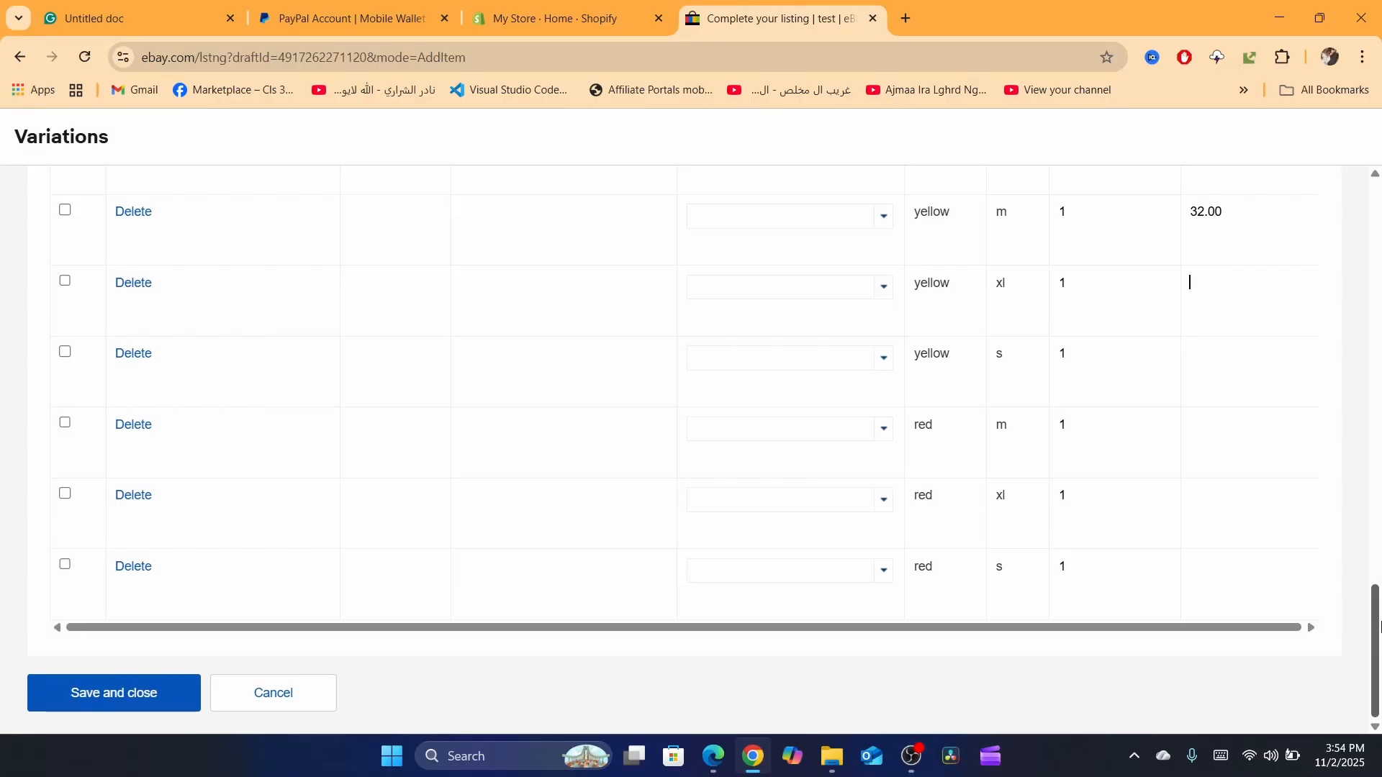
pyautogui.write('20')
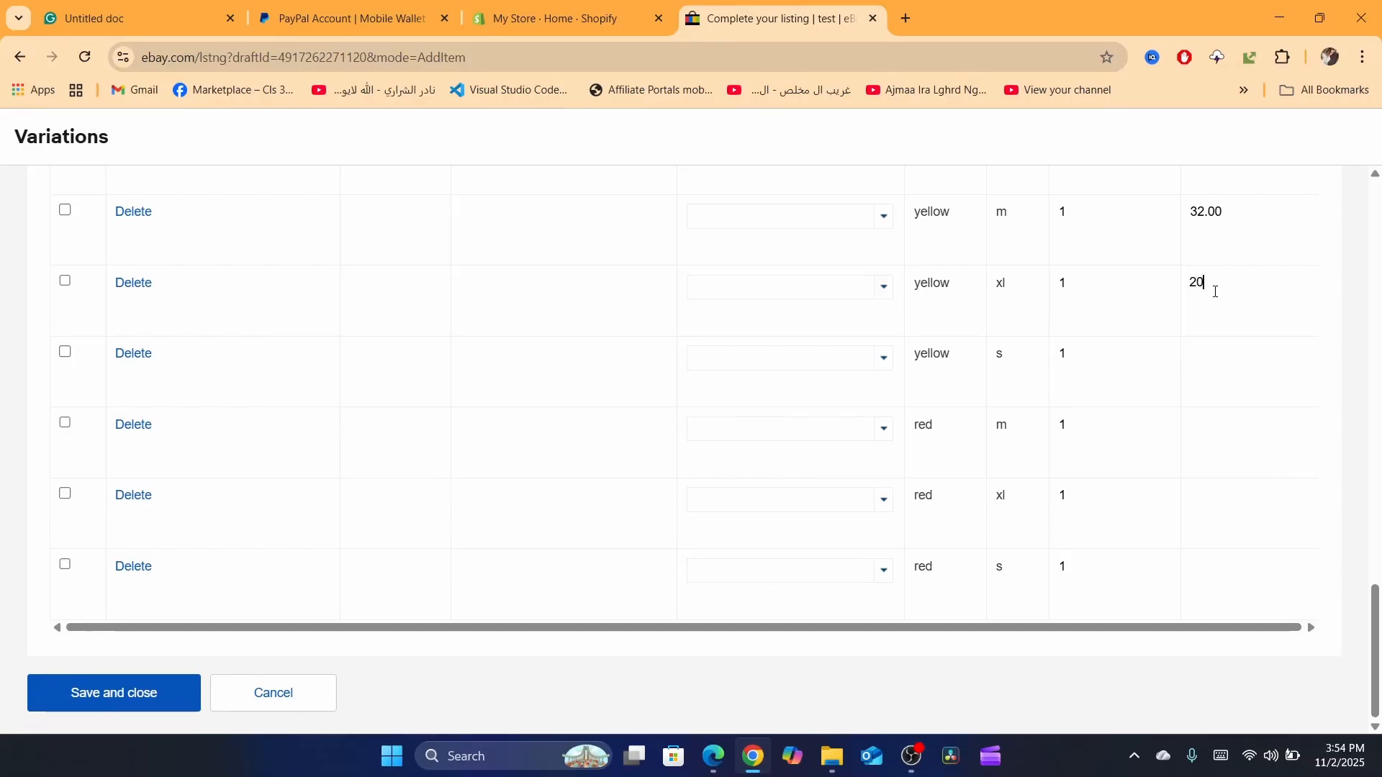
pyautogui.click(1209, 382)
pyautogui.write('20')
# Step: Set the red variation prices to 20 for m, 202 for xl and 20 for s, and save and close the variations
pyautogui.click(1201, 434)
pyautogui.write('20')
pyautogui.click(1203, 503)
pyautogui.write('20')
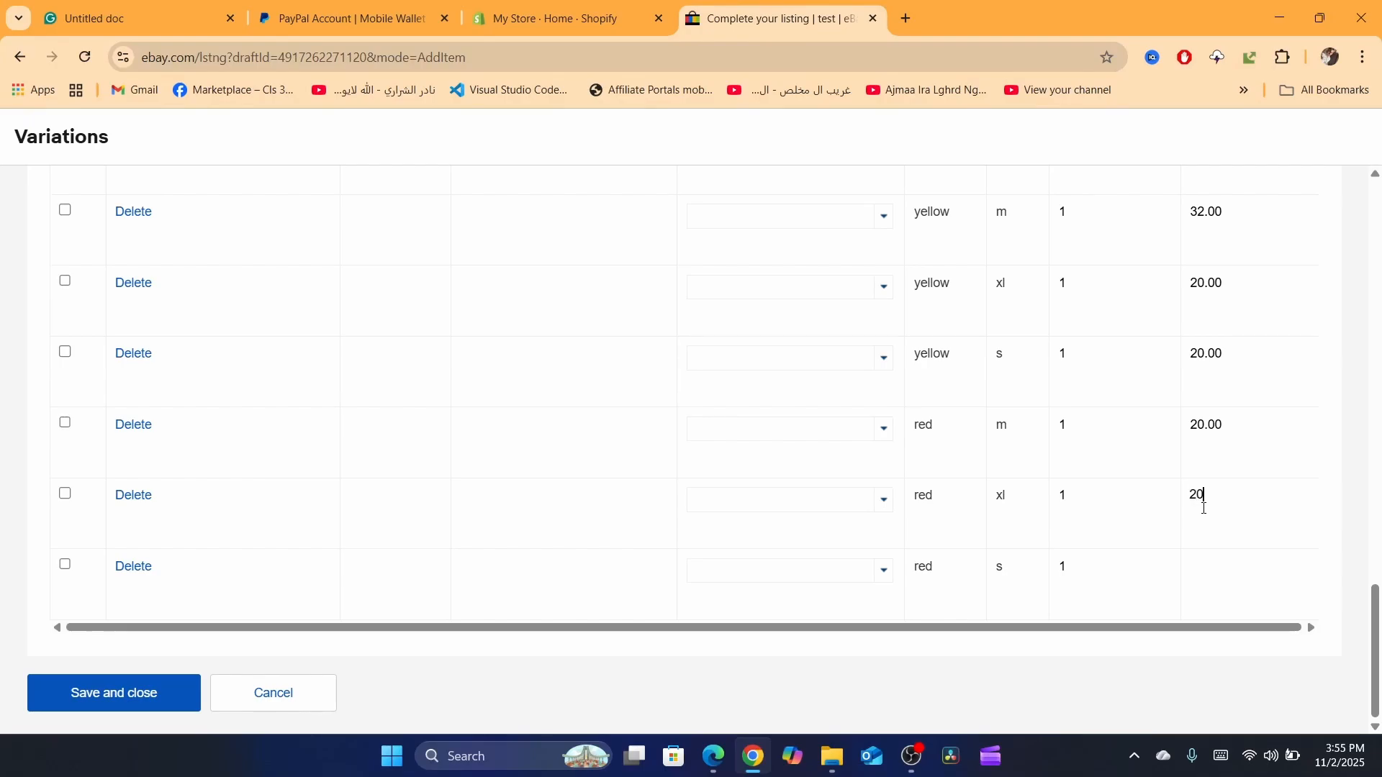
pyautogui.write('2')
pyautogui.click(1203, 583)
pyautogui.write('20')
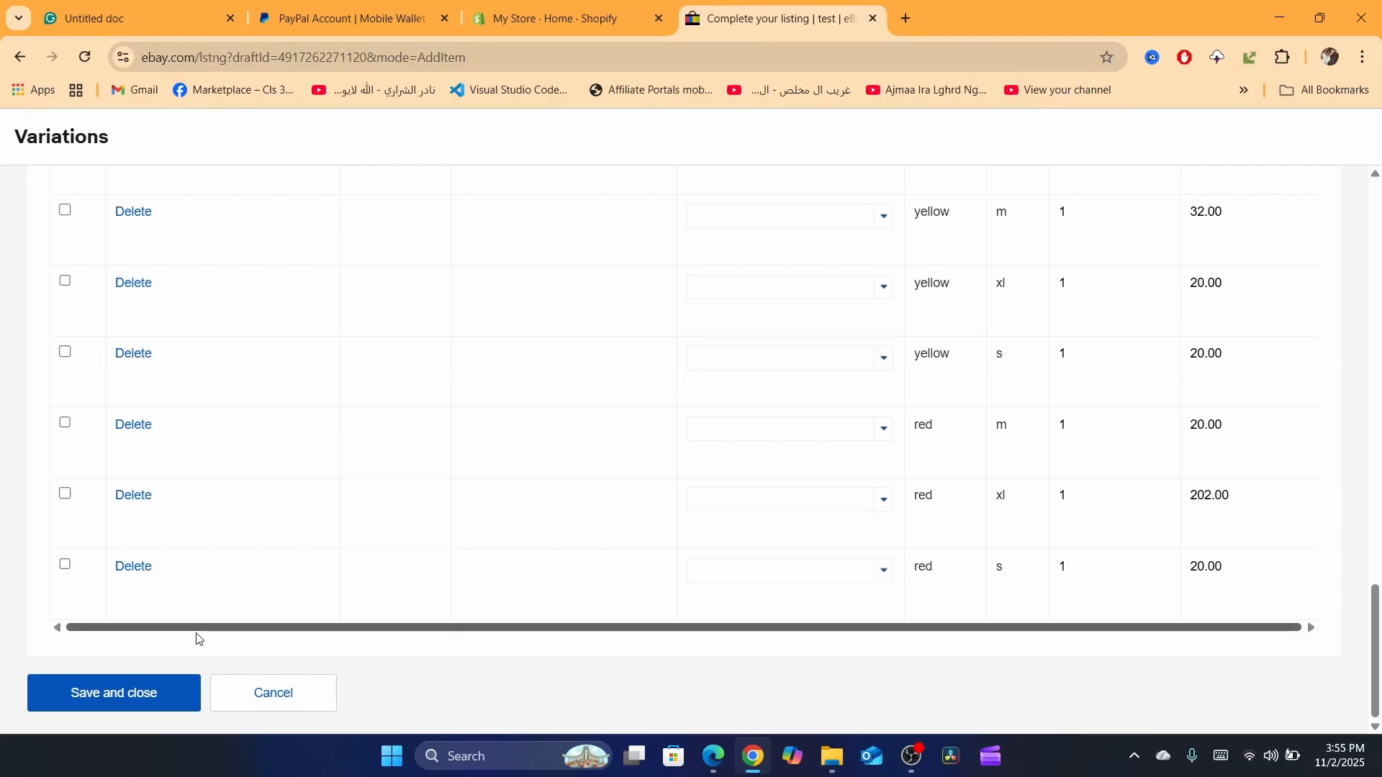
pyautogui.click(117, 700)
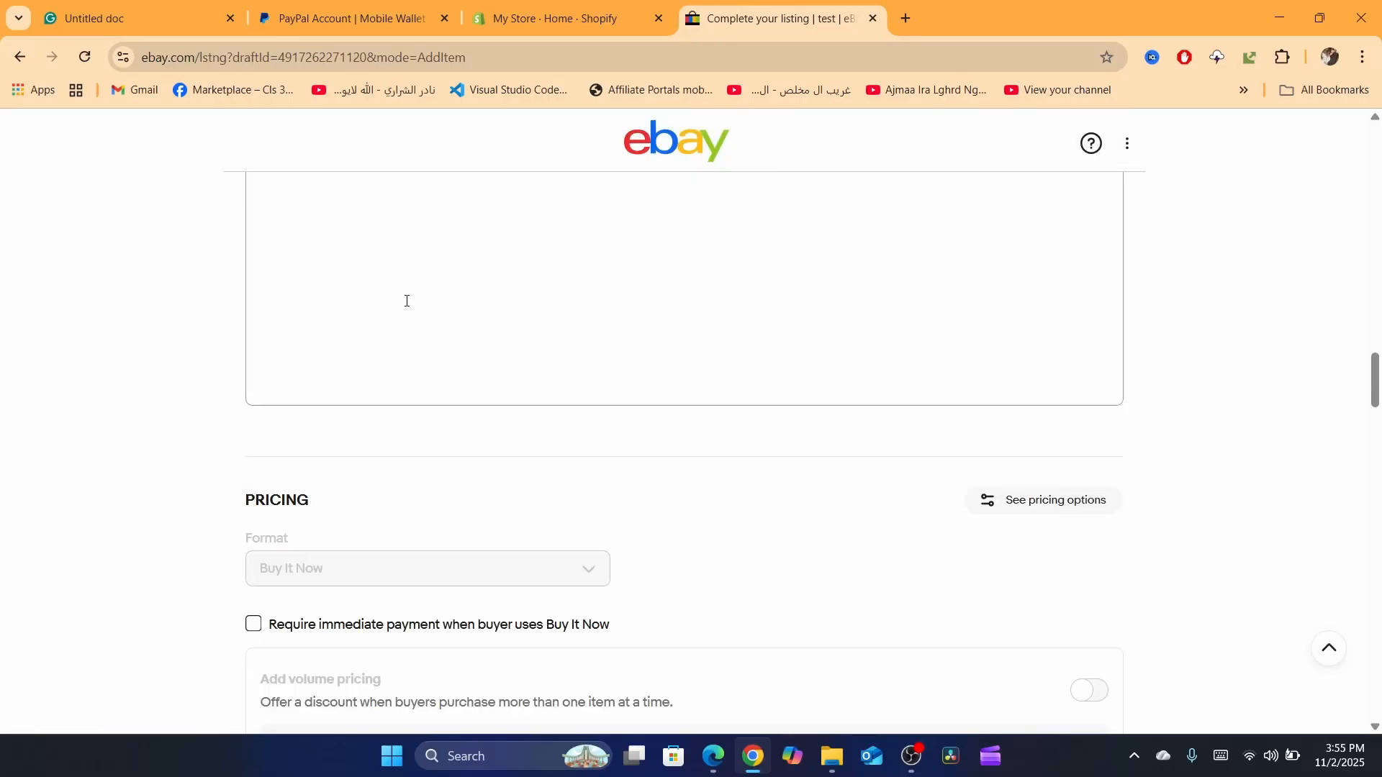
# Step: Enter "tes" as the item description of the listing
pyautogui.scroll(6, 710, 363)
pyautogui.scroll(-3, 710, 363)
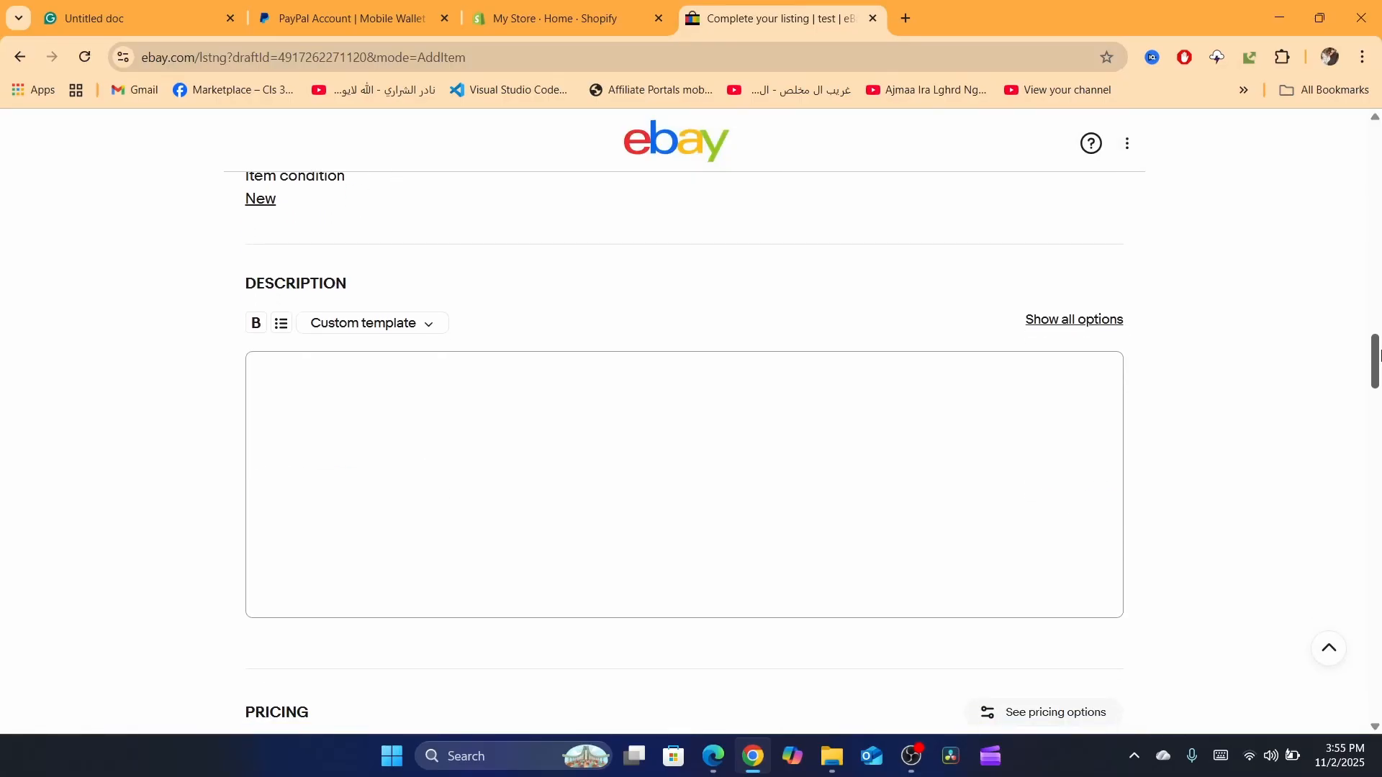
pyautogui.click(552, 408)
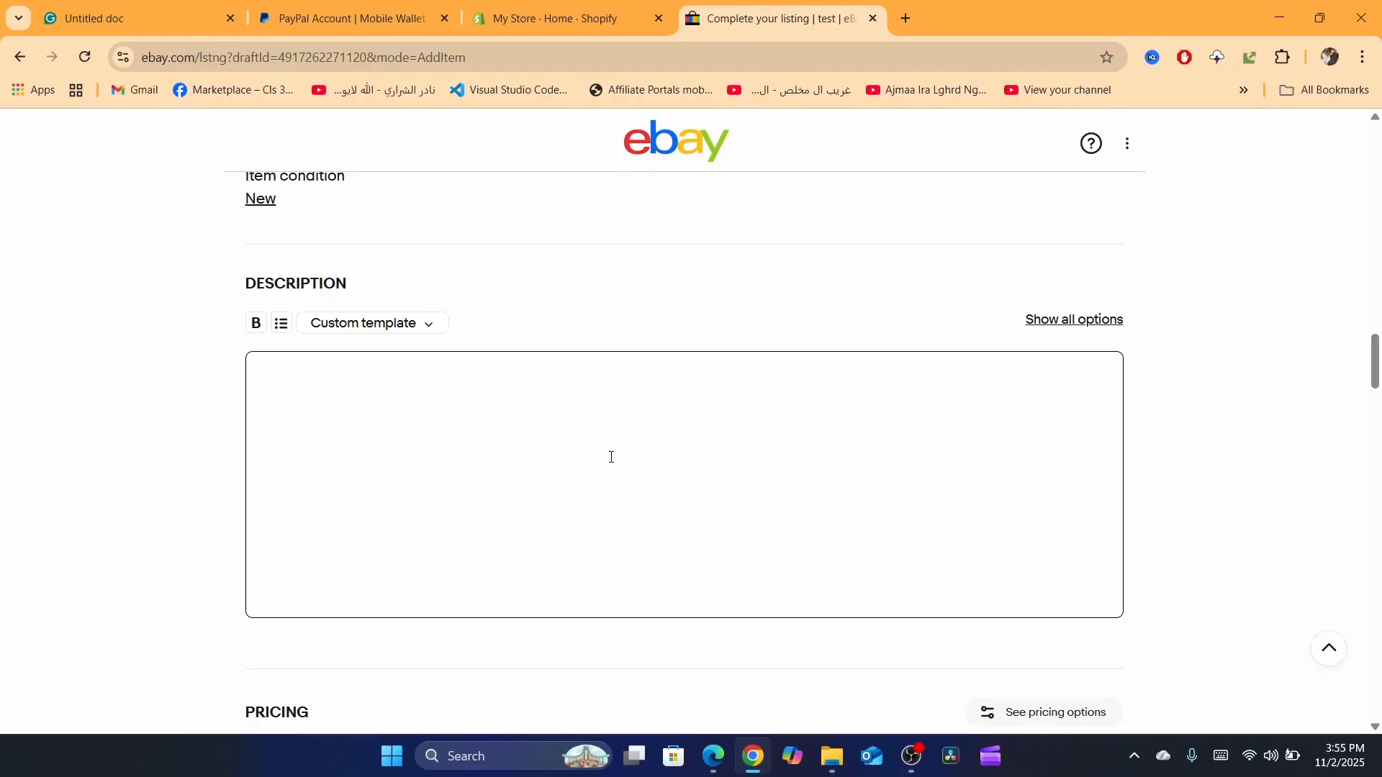
pyautogui.scroll(-2, 648, 380)
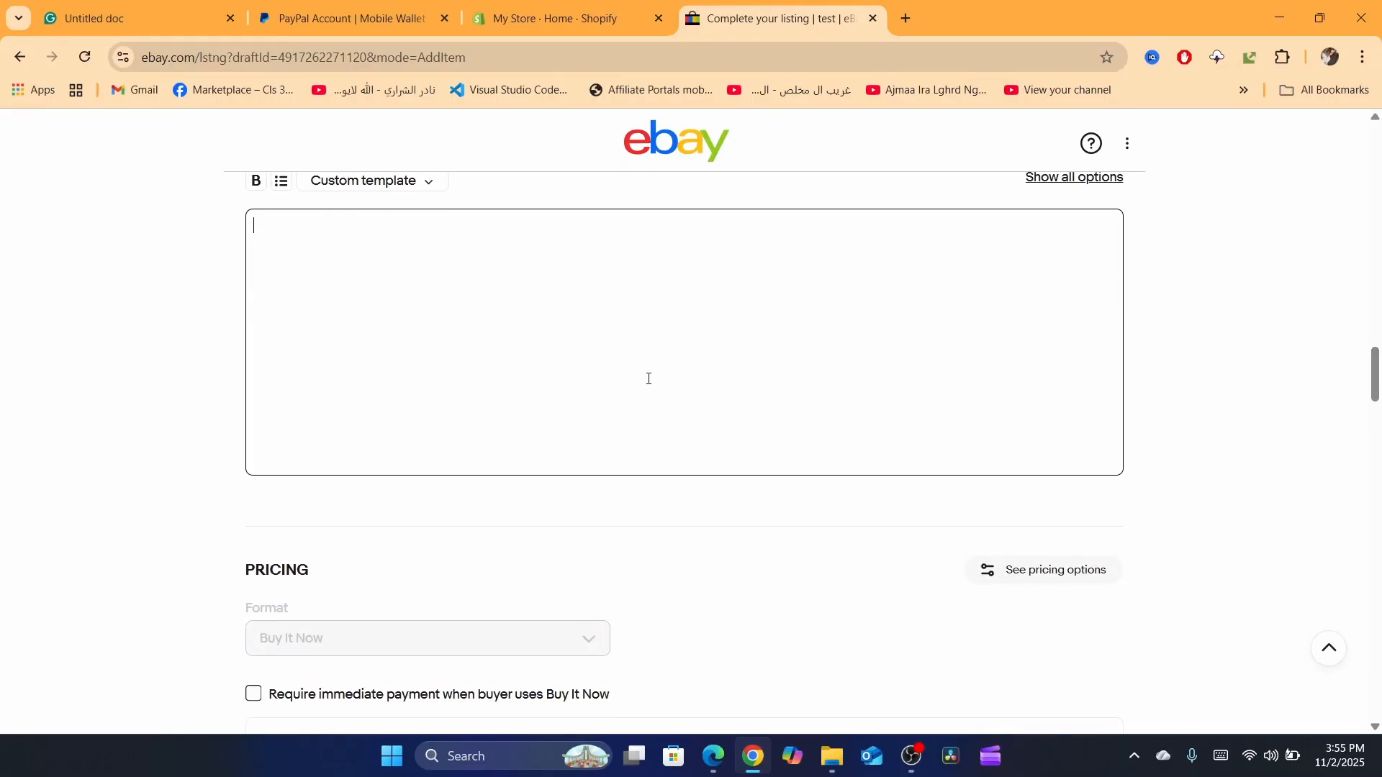
pyautogui.write('test')
pyautogui.click(1154, 372)
# Step: Review the remaining pricing, shipping and charity sections through to the final options for publishing the listing
pyautogui.moveTo(1379, 377); pyautogui.dragTo(1380, 430)
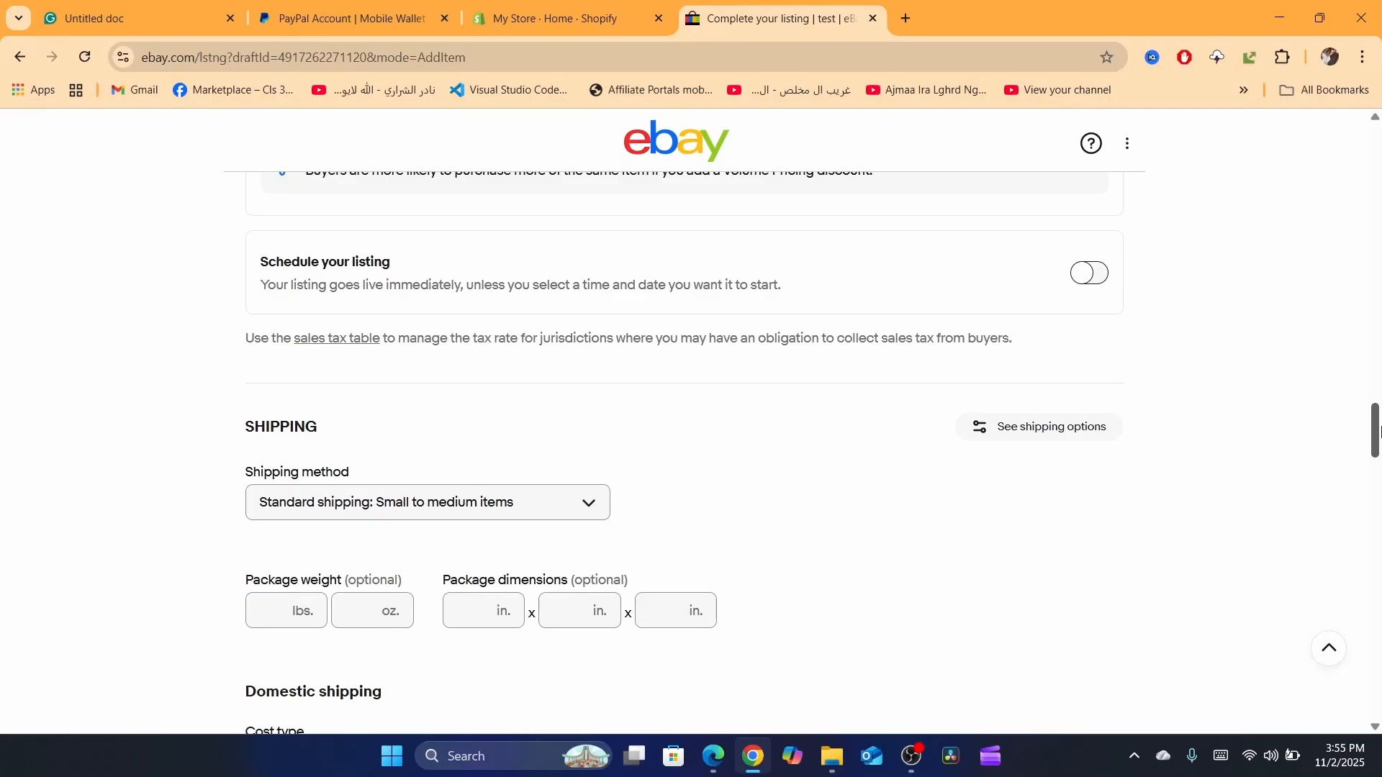
pyautogui.moveTo(1380, 431); pyautogui.dragTo(1380, 680)
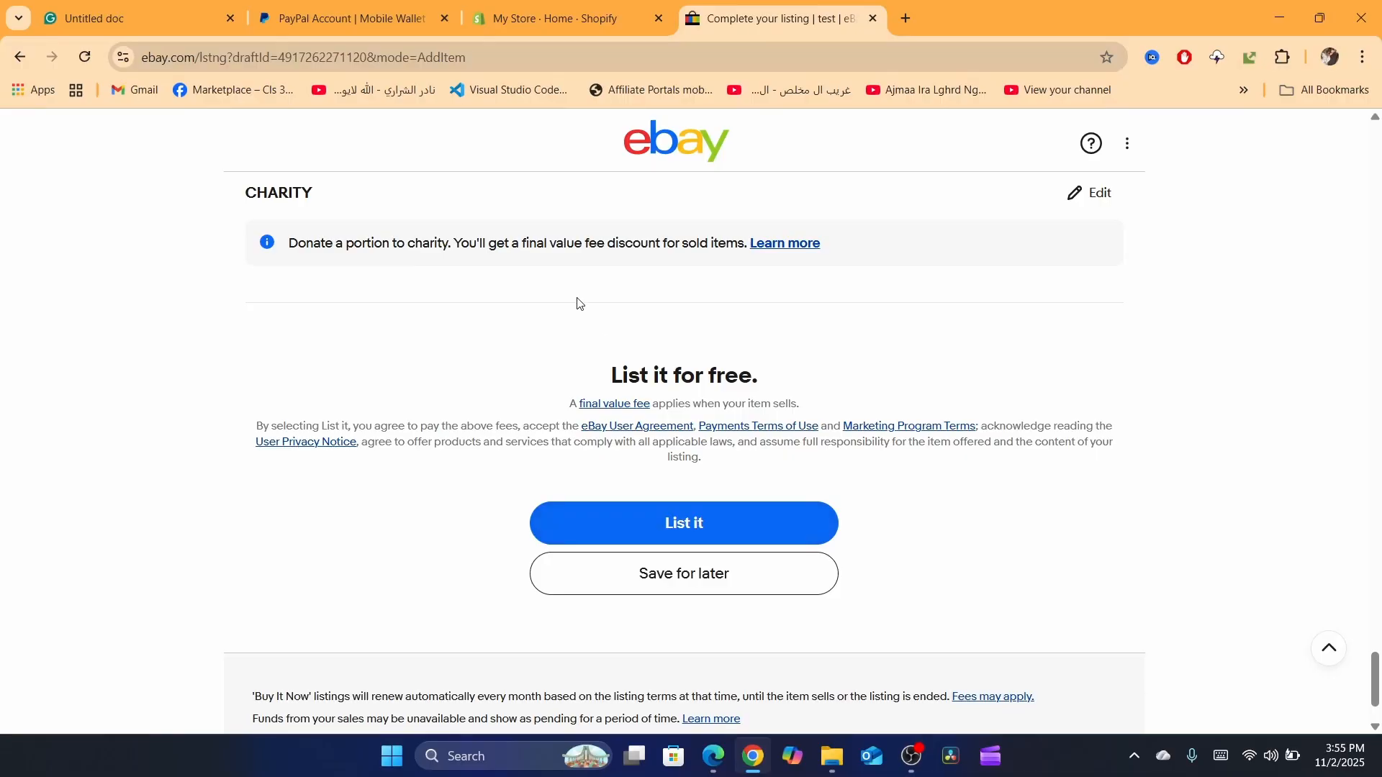
pyautogui.tripleClick(661, 369)
pyautogui.doubleClick(490, 250)
pyautogui.click(507, 293)
pyautogui.click(680, 59)
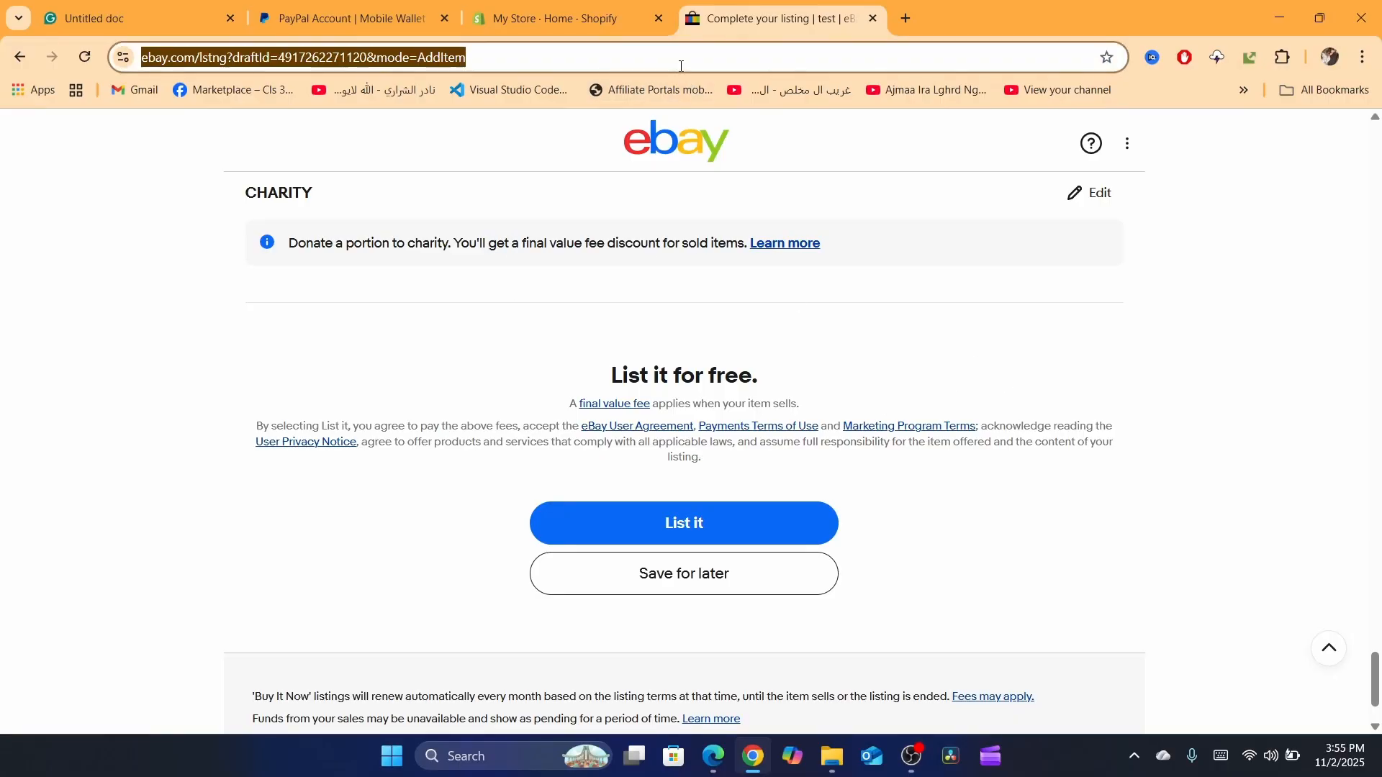
pyautogui.write('ebay how to list multiple items in one listing')
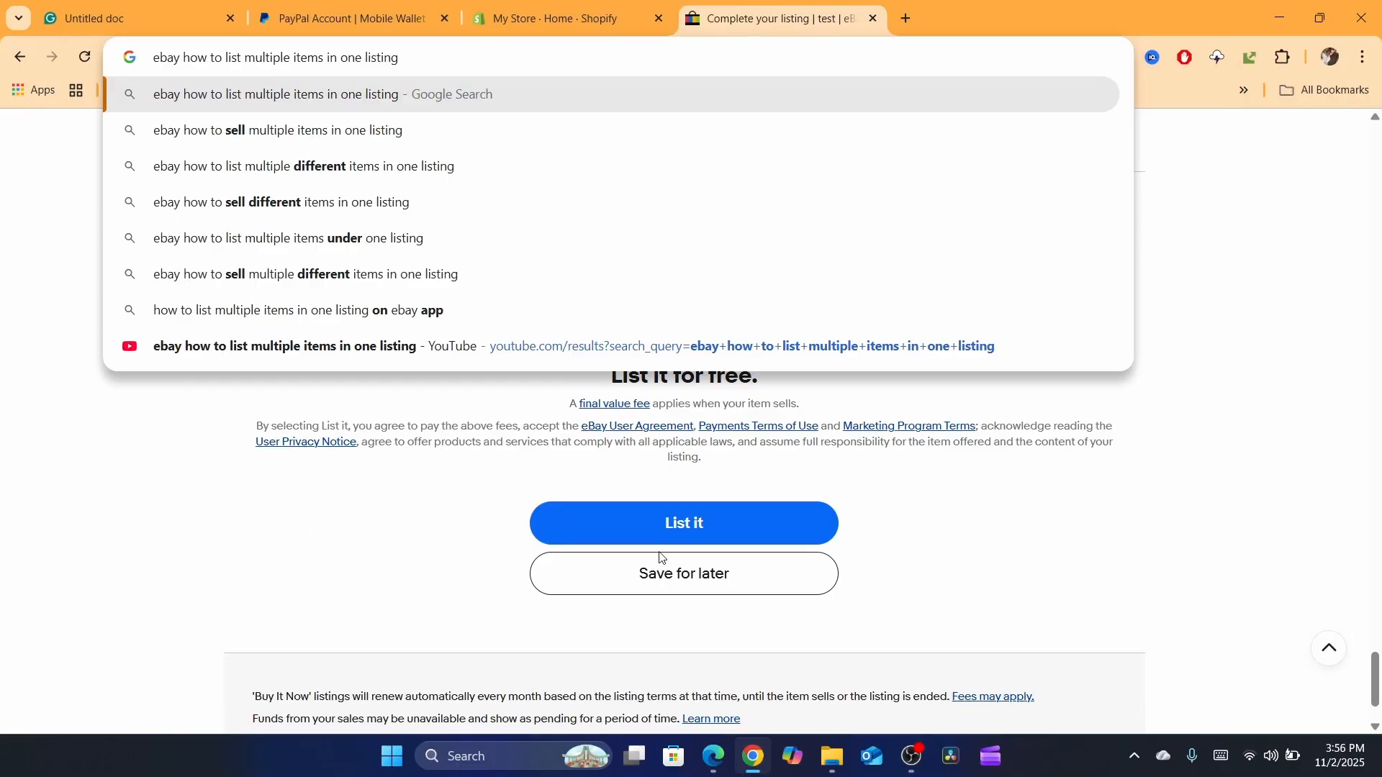
pyautogui.click(1076, 533)
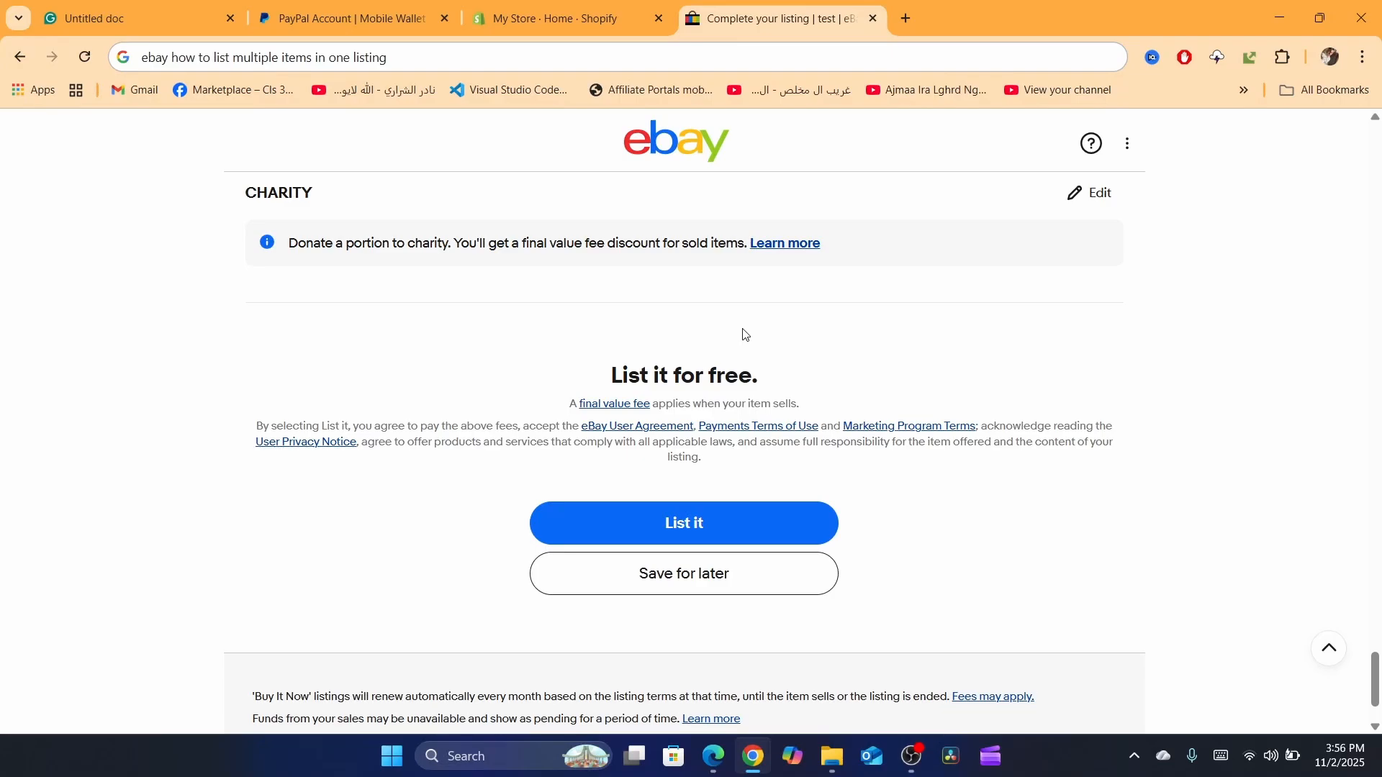